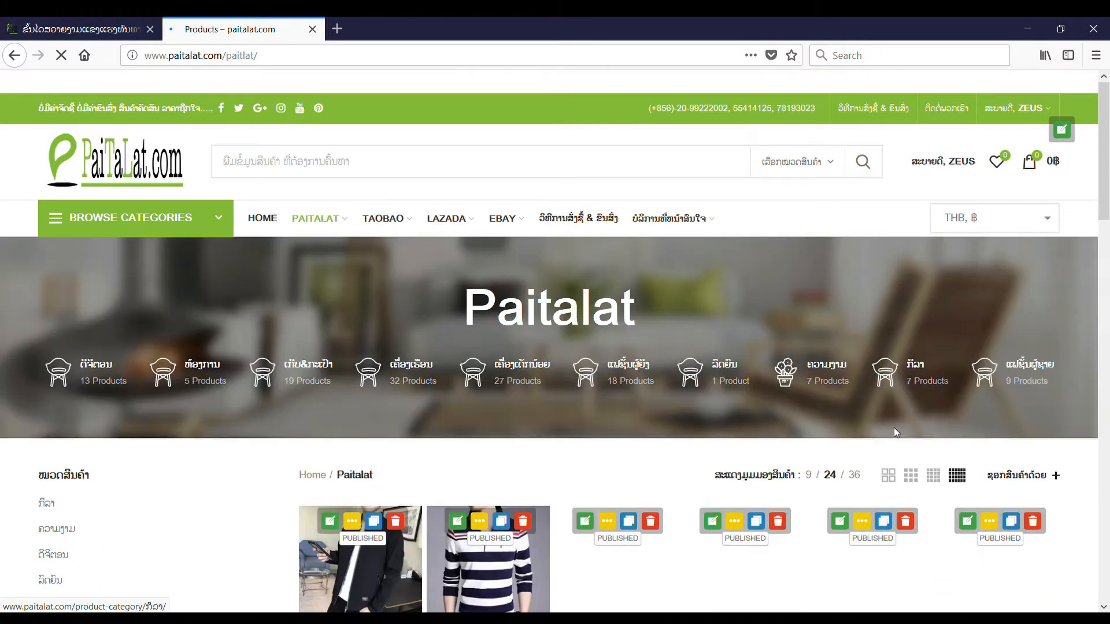
# - Create a new simple product and replace its default product name with ຂັ້ນໄດສວຍງາມທັນສະໃໝ
pyautogui.click(1071, 132)
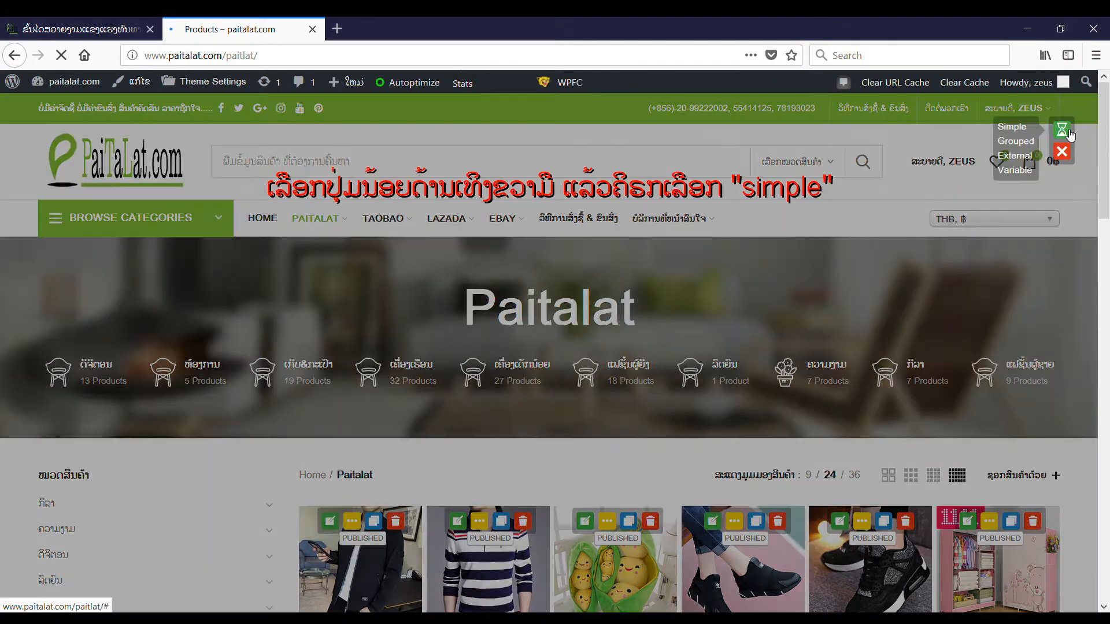
pyautogui.click(1014, 129)
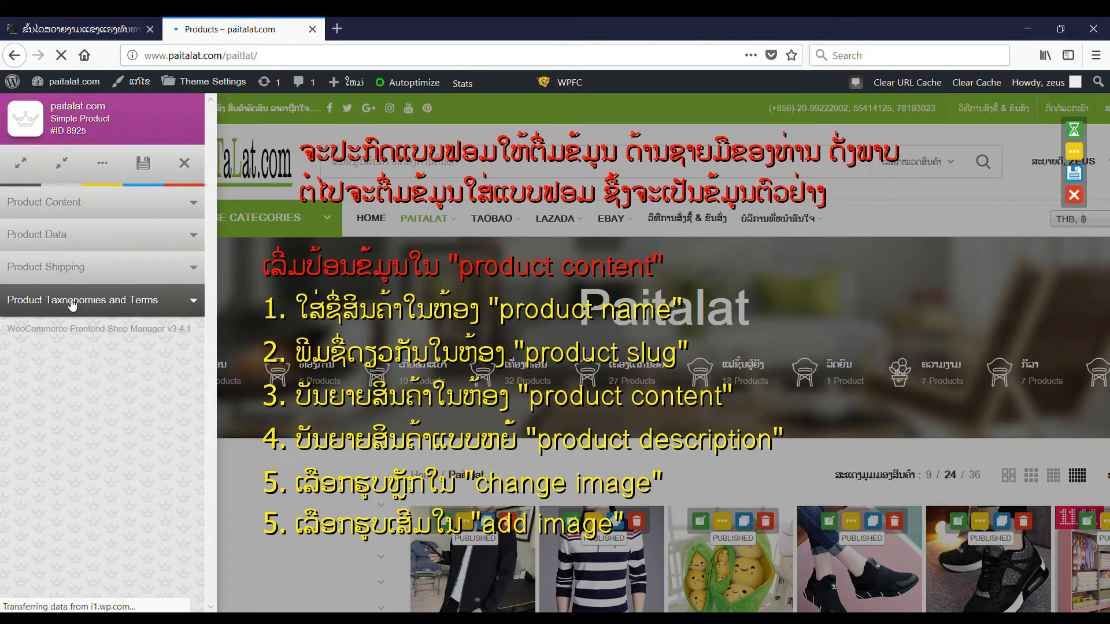
pyautogui.click(195, 204)
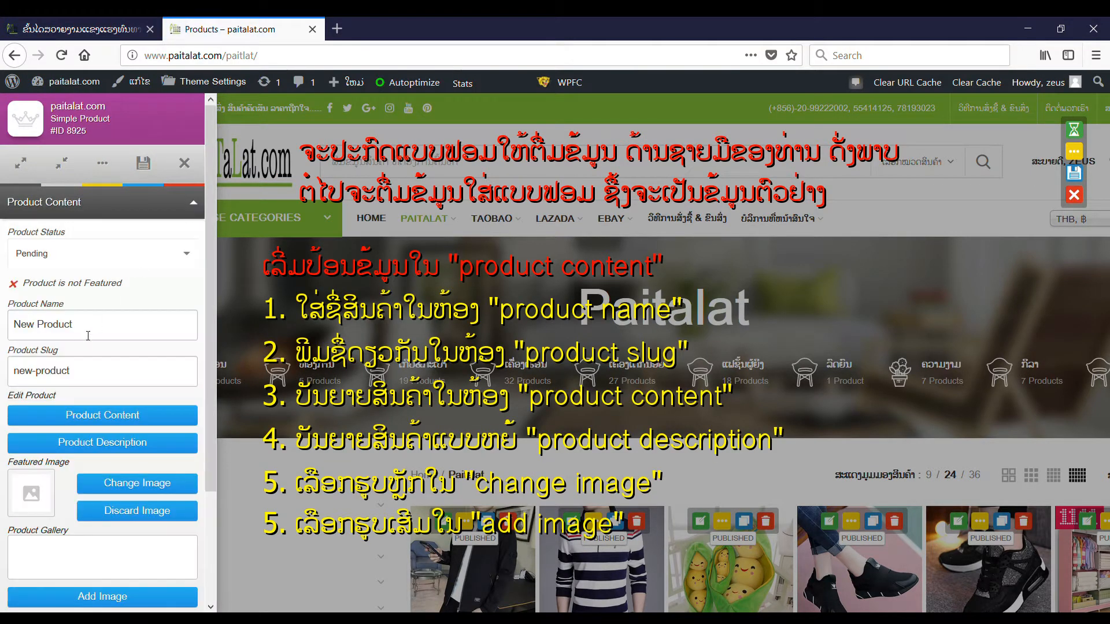
pyautogui.moveTo(74, 324); pyautogui.dragTo(6, 317)
pyautogui.press('BackSpace')
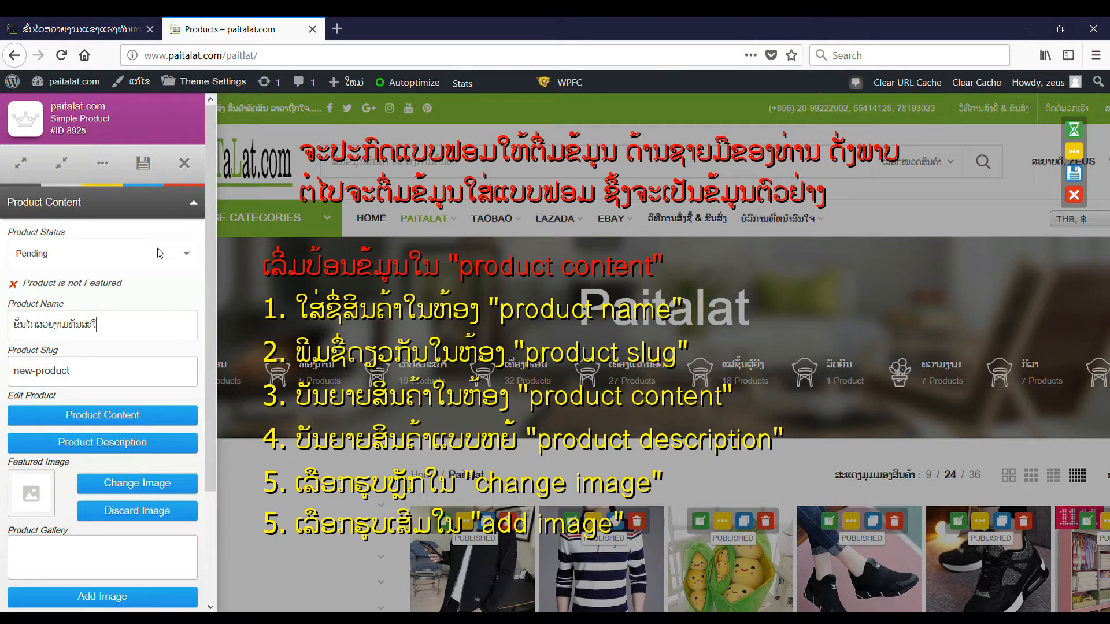
# - Copy the product name into the product slug, replacing new-product with ຂັ້ນໄດສວຍງາມທັນສະໃໝ
pyautogui.hotkey('ctrl', 'a')
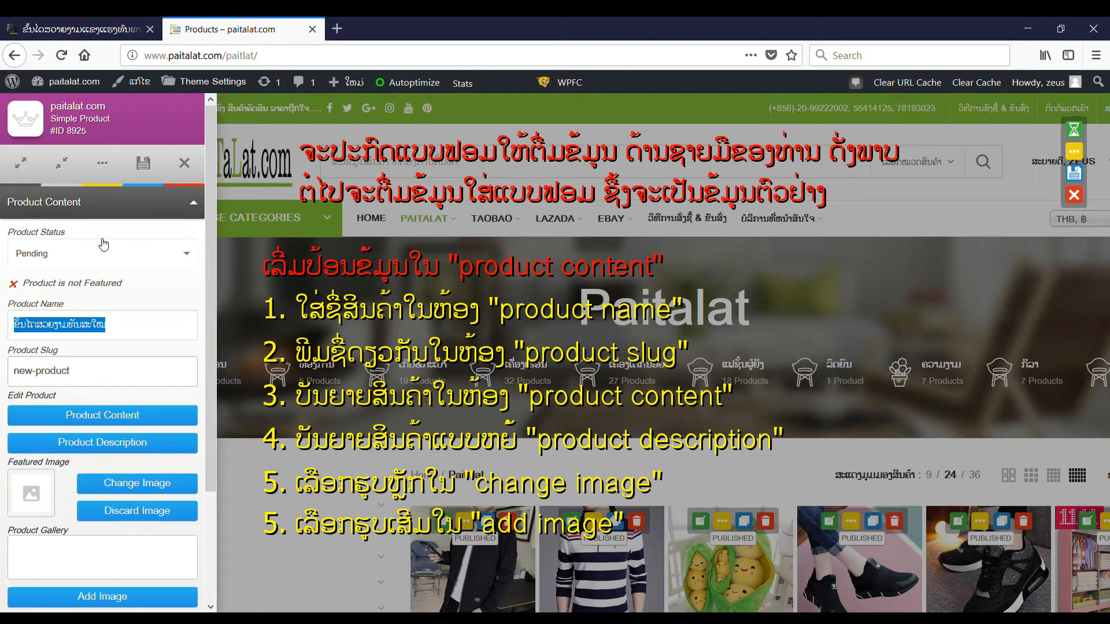
pyautogui.moveTo(102, 371); pyautogui.dragTo(12, 371)
pyautogui.write('ຂັ້ນໄດສວຍງາມທັນສະໃໝ')
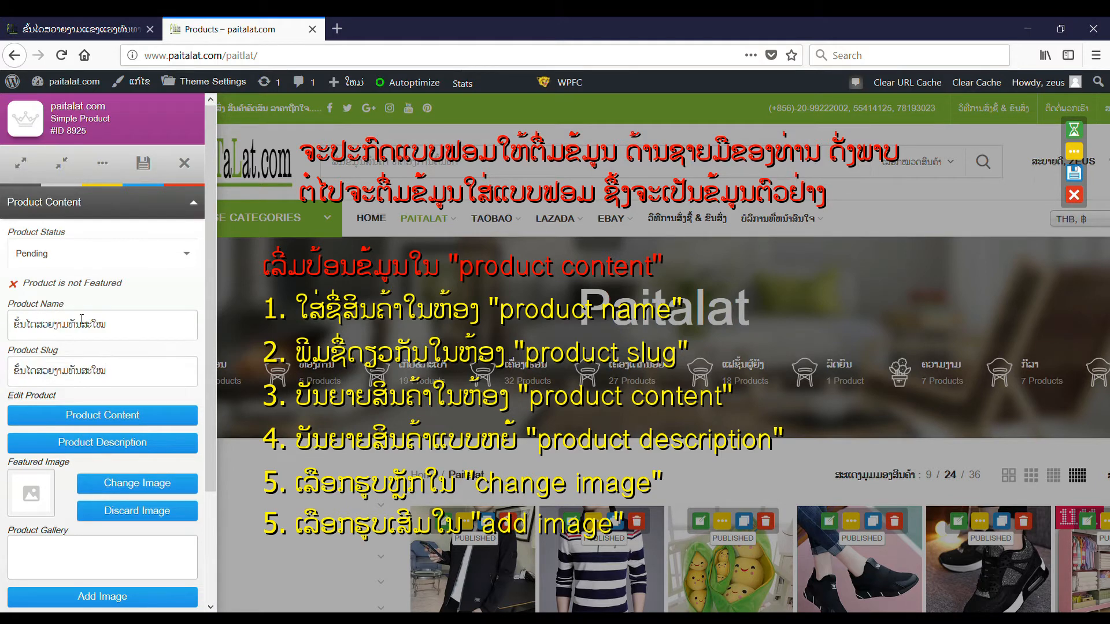
# - Copy the specification paragraph from the existing 5-step ladder product page into the new product's content and save it
pyautogui.click(121, 414)
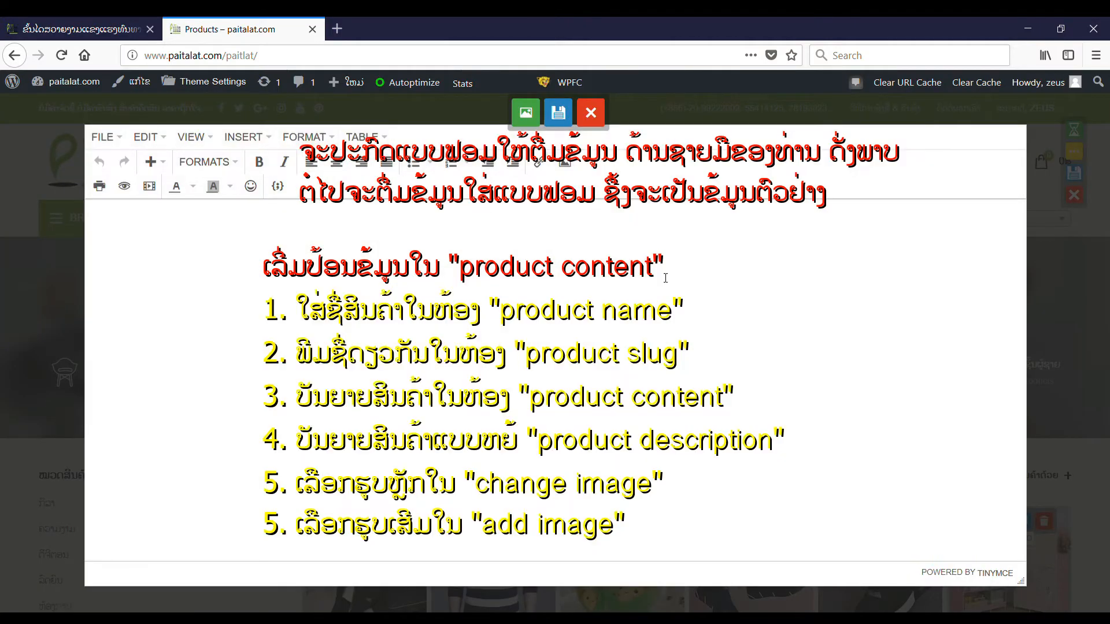
pyautogui.click(75, 29)
pyautogui.scroll(5, 846, 305)
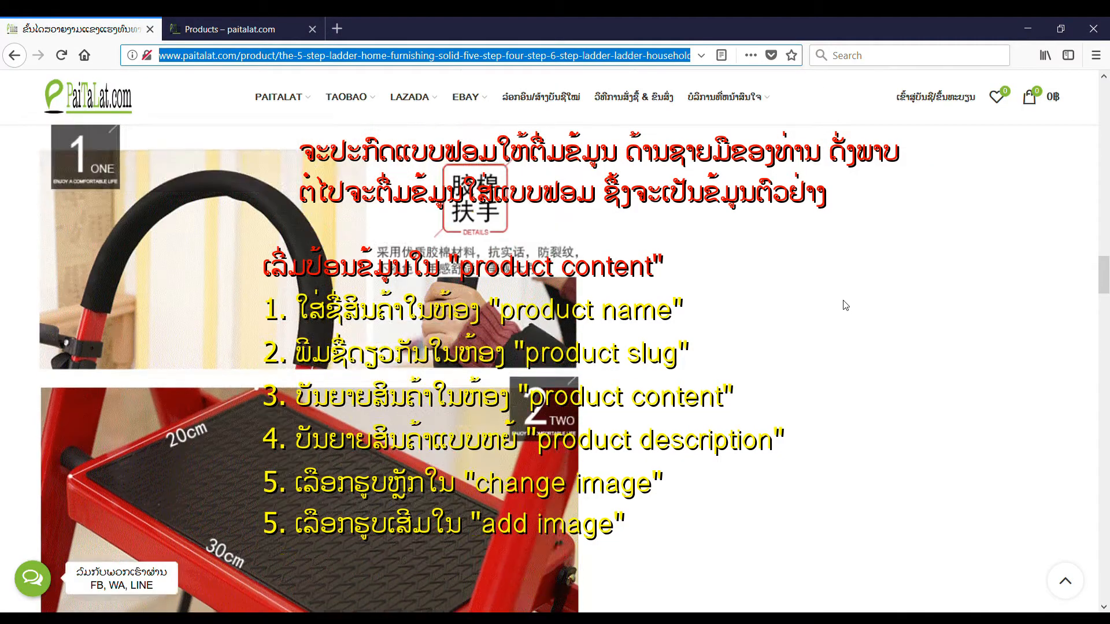
pyautogui.scroll(10, 845, 305)
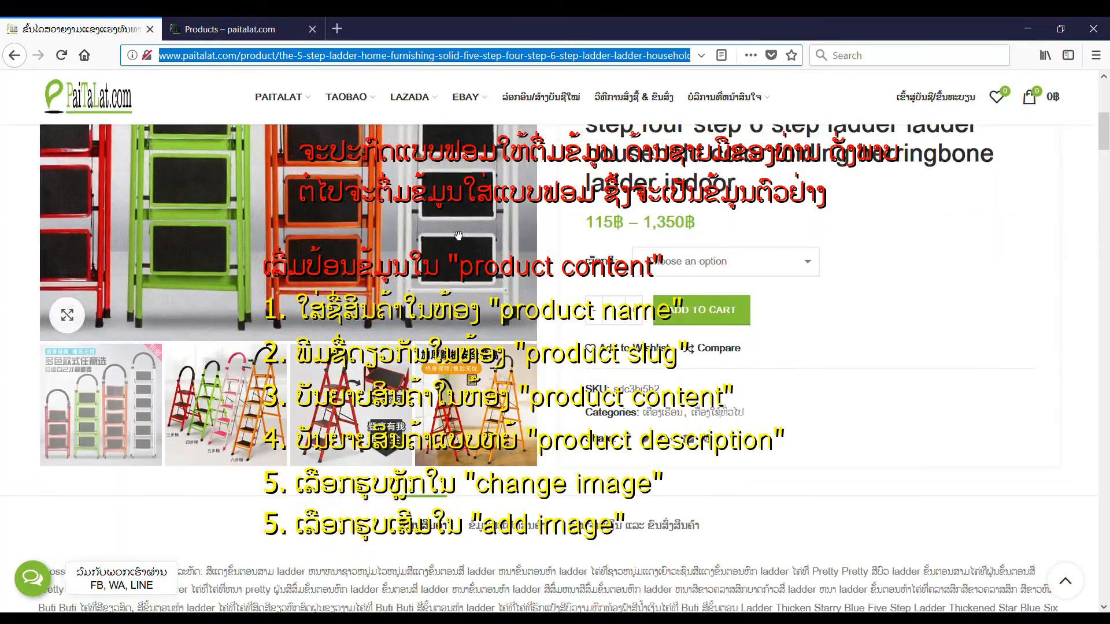
pyautogui.scroll(-10, 501, 211)
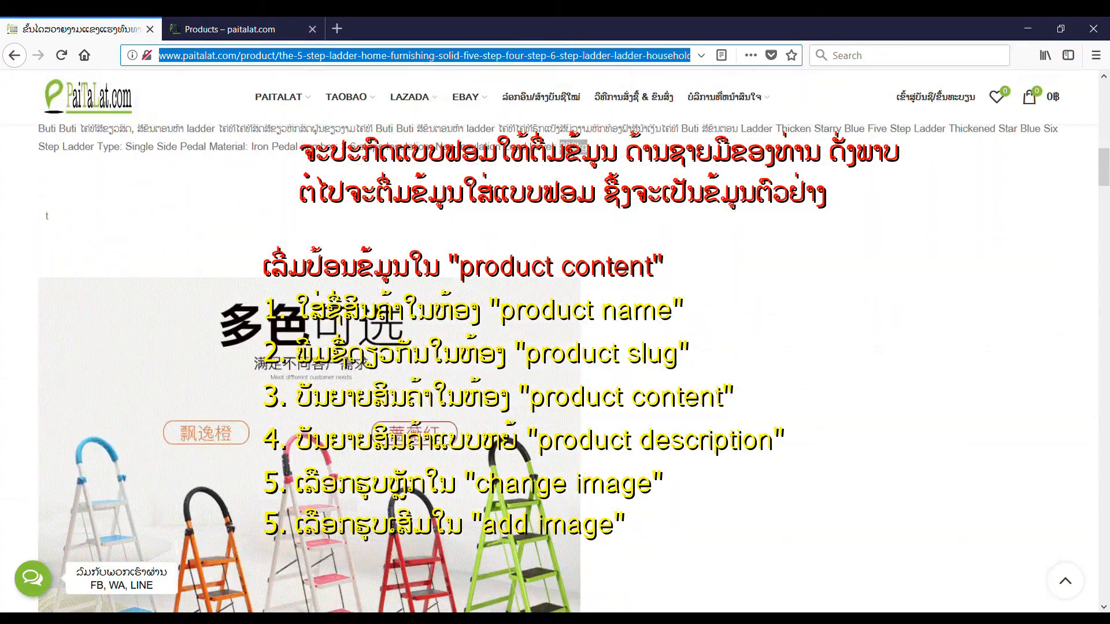
pyautogui.moveTo(632, 310); pyautogui.dragTo(45, 262)
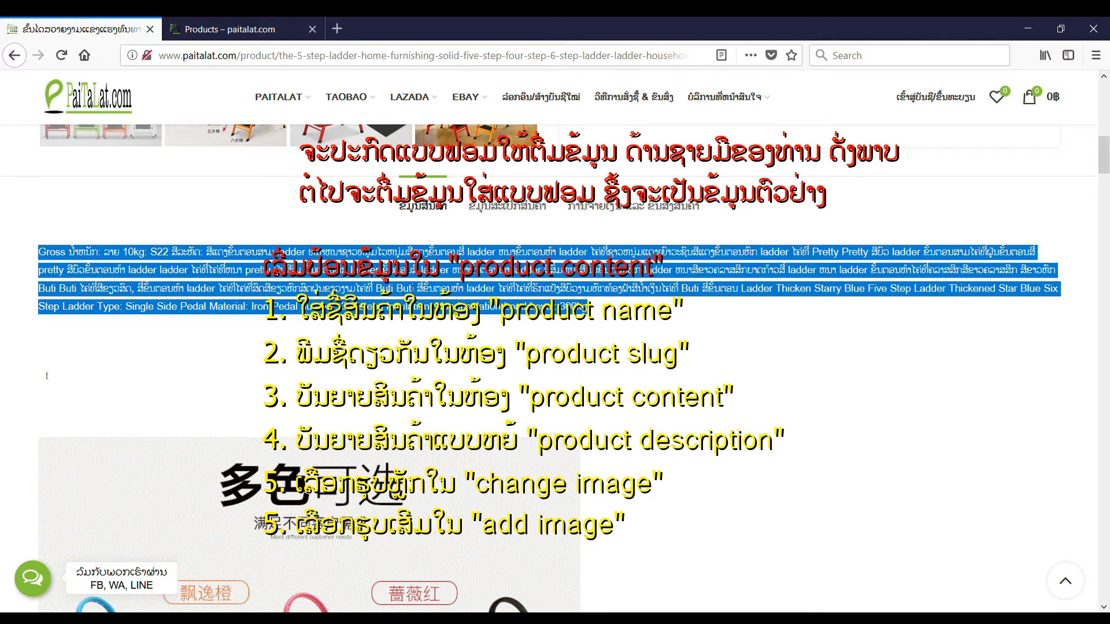
pyautogui.click(231, 29)
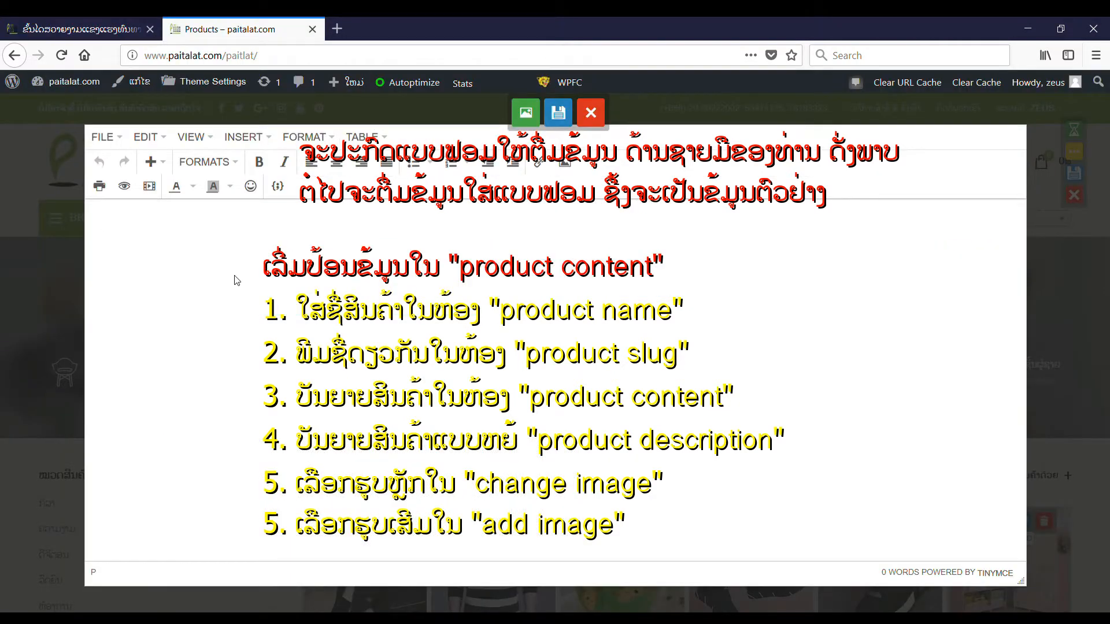
pyautogui.hotkey('ctrl', 'v')
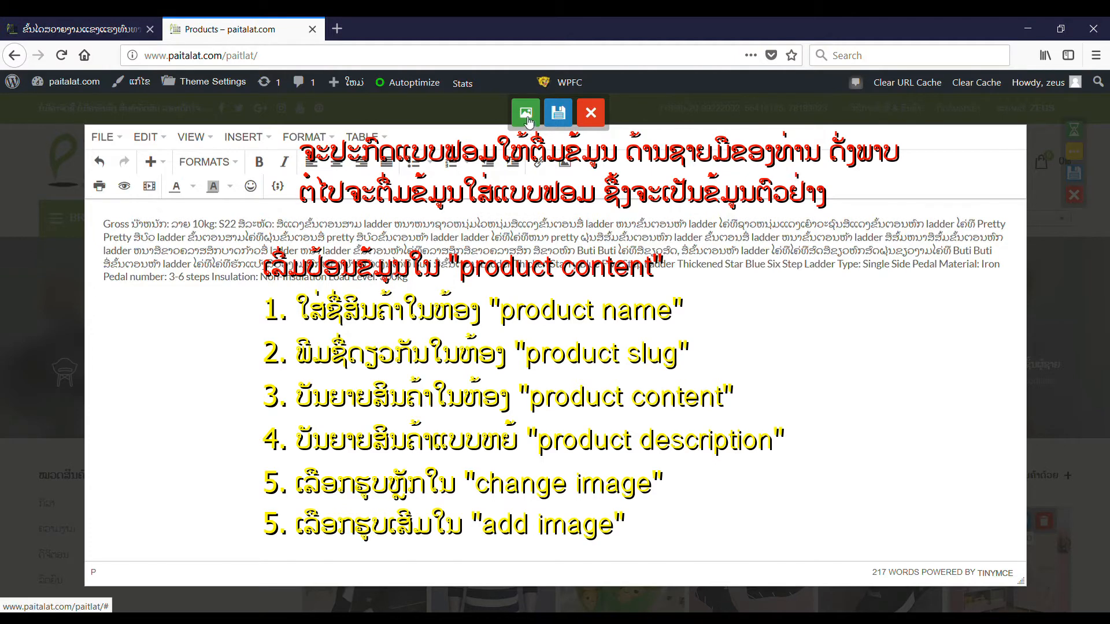
pyautogui.click(558, 113)
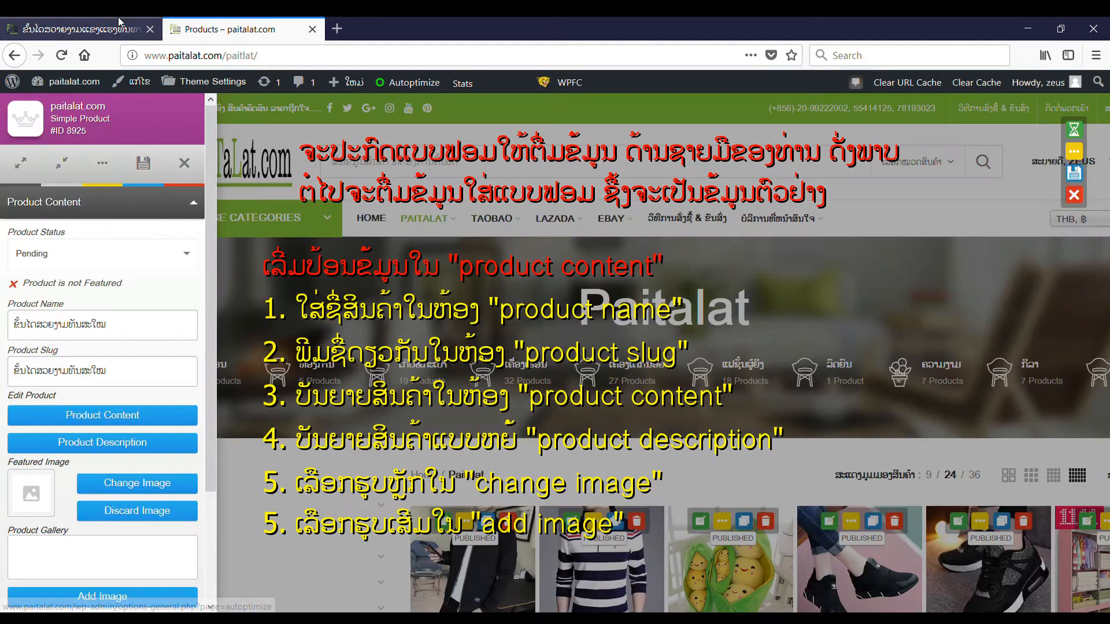
# - Copy the full product title from the existing ladder page into the new product's description and save it
pyautogui.scroll(-3, 107, 341)
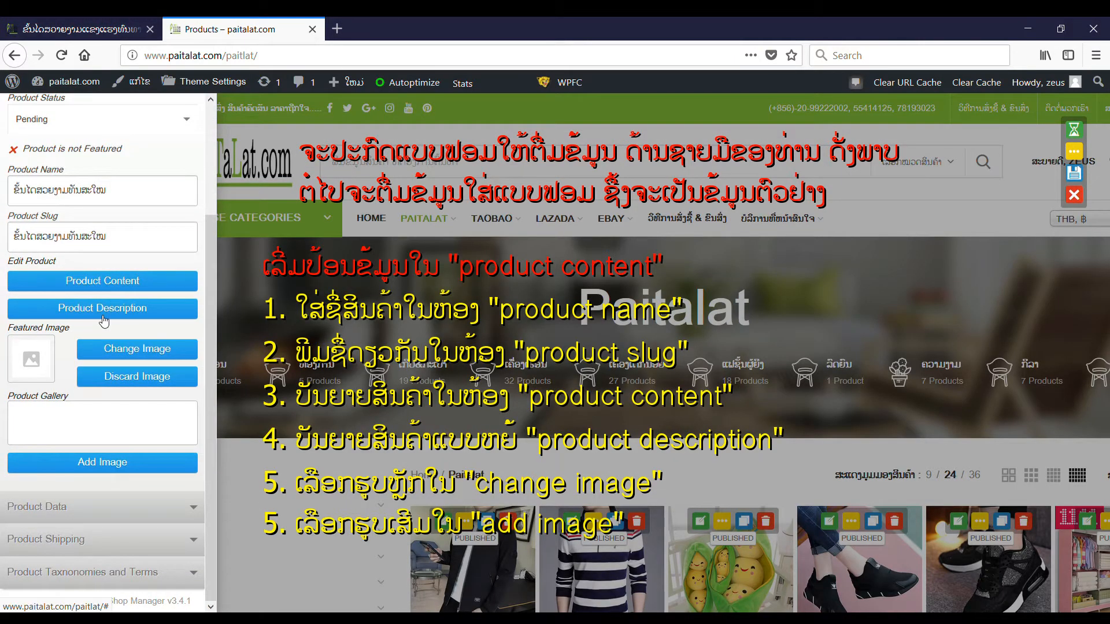
pyautogui.click(103, 309)
pyautogui.click(104, 30)
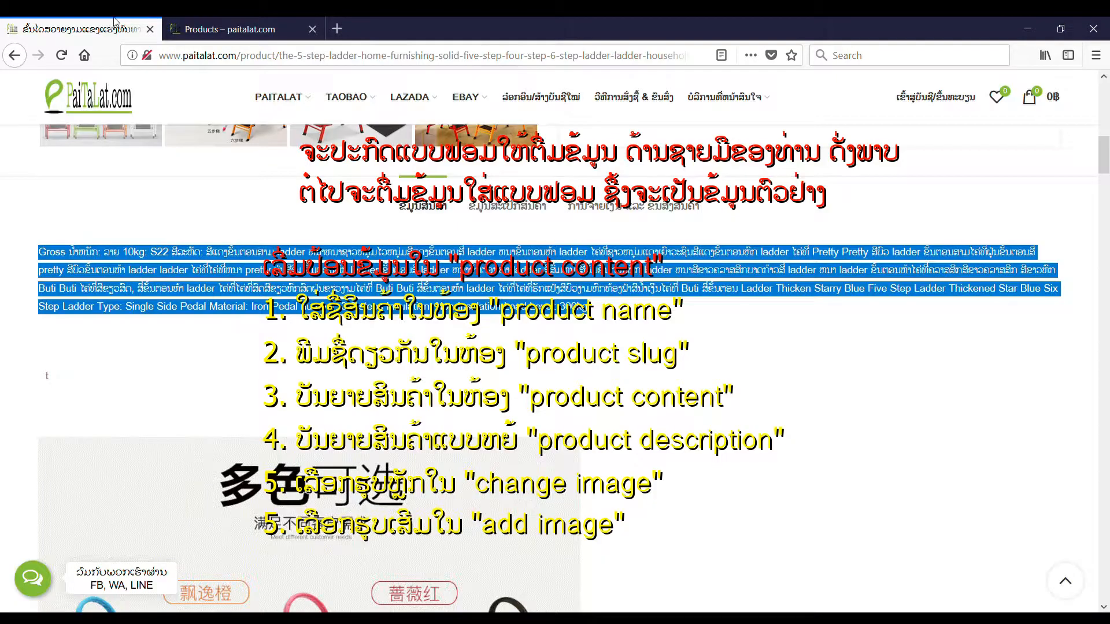
pyautogui.scroll(6, 687, 277)
pyautogui.moveTo(844, 259); pyautogui.dragTo(587, 137)
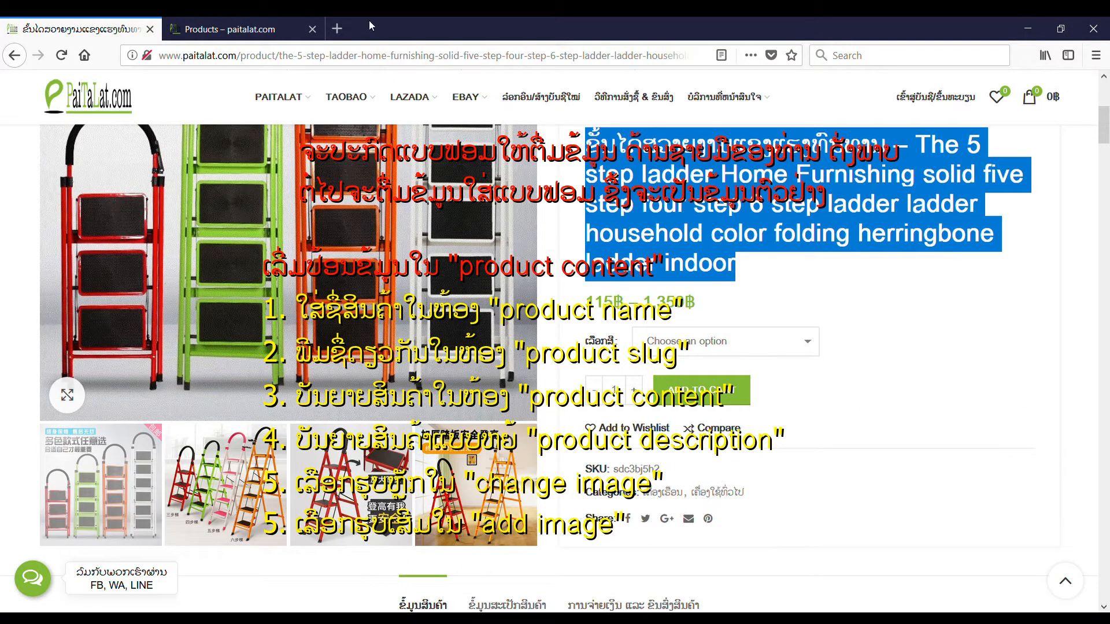
pyautogui.click(284, 28)
pyautogui.click(334, 280)
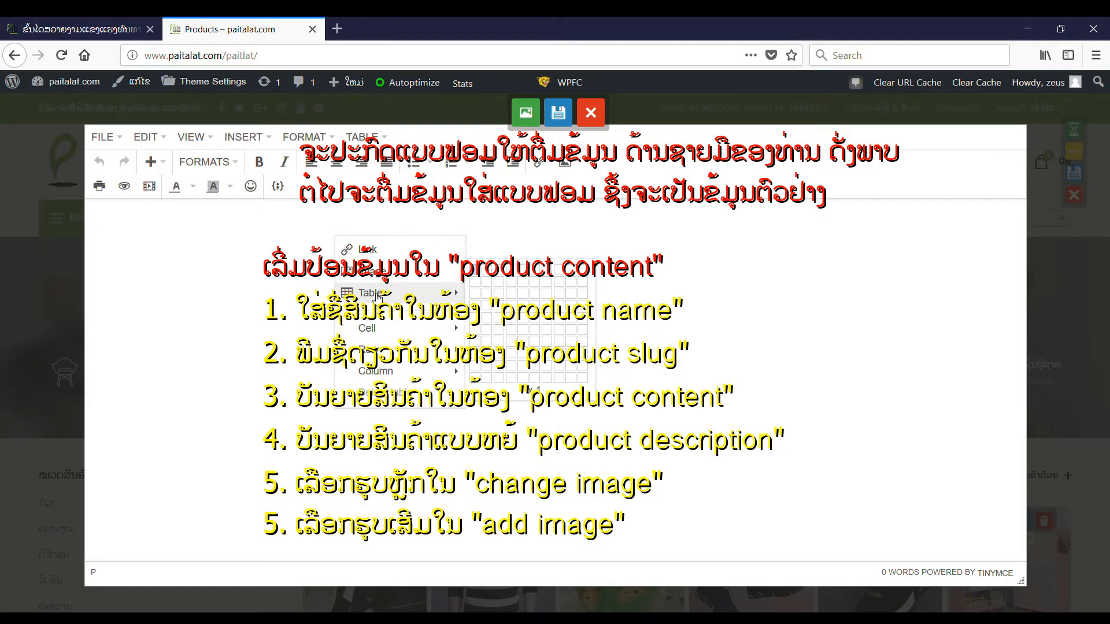
pyautogui.hotkey('ctrl', 'v')
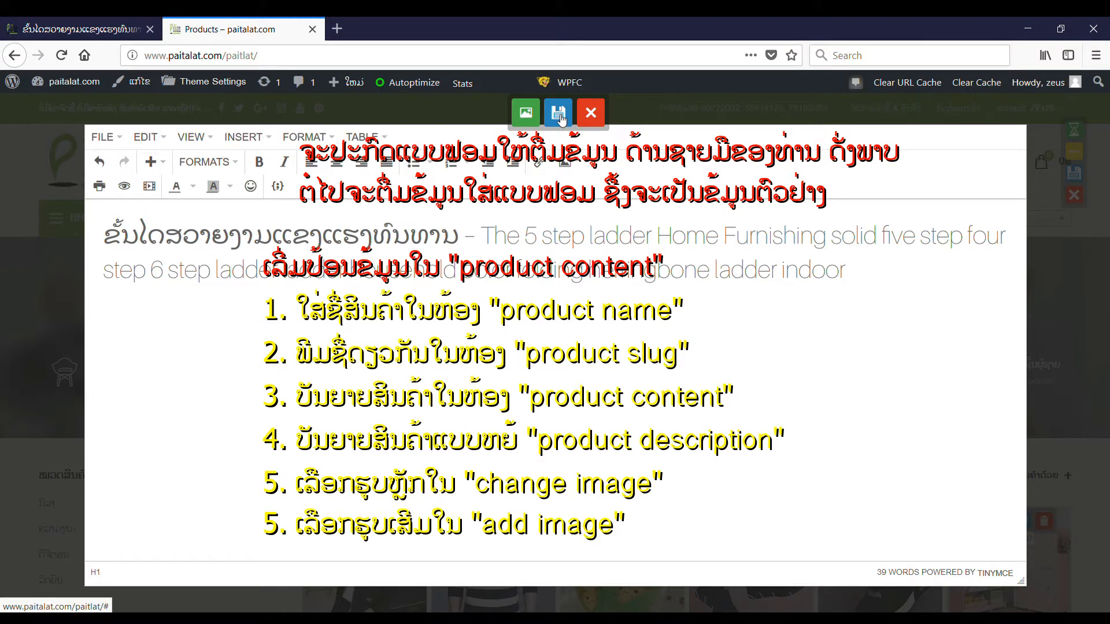
pyautogui.click(558, 115)
# - Upload the 800×800 picture of the red and orange ladders and set it as the product's featured image
pyautogui.click(119, 351)
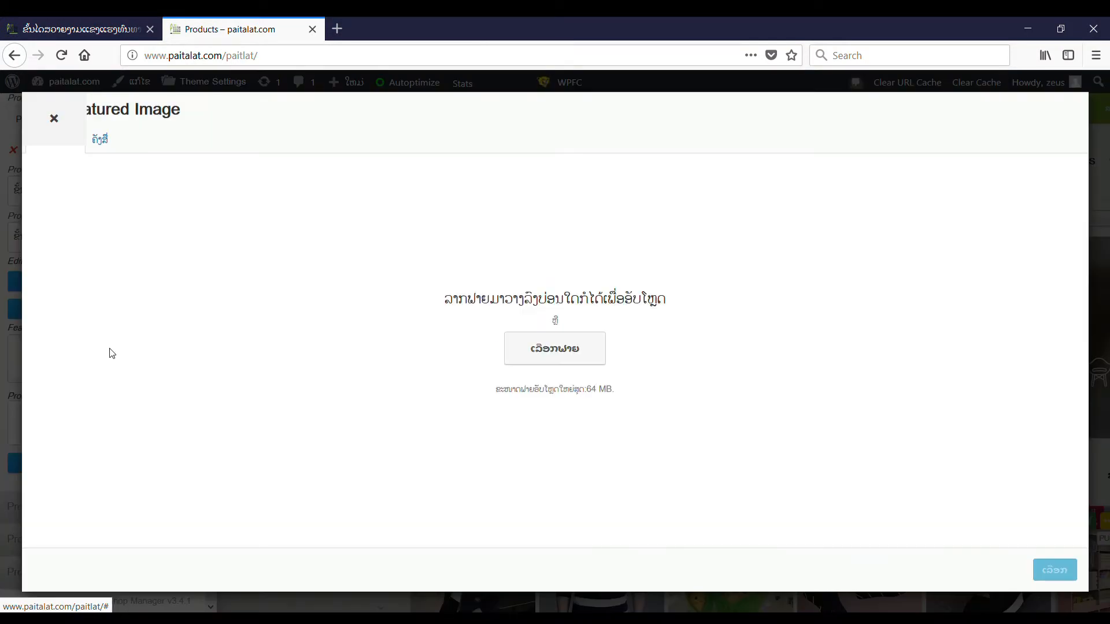
pyautogui.click(566, 359)
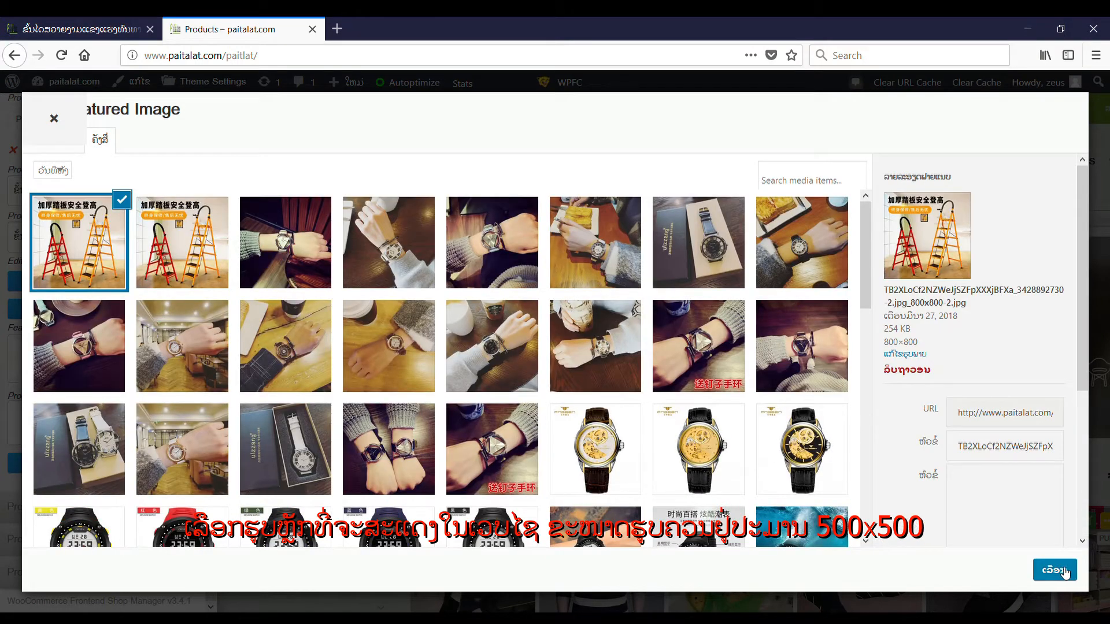
pyautogui.click(1066, 572)
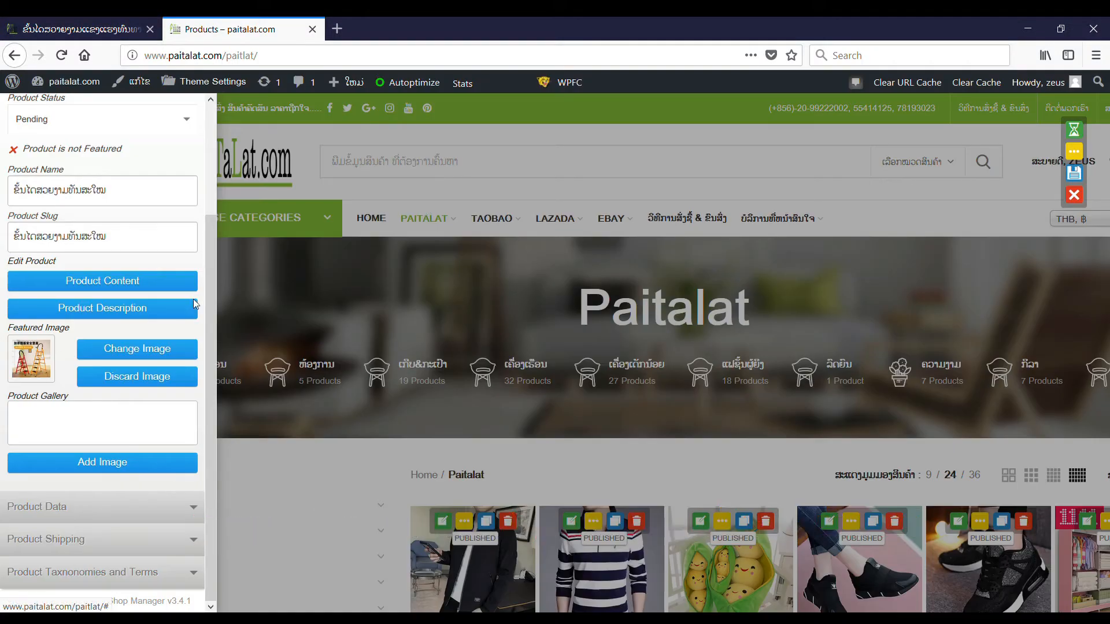
# - Upload four additional ladder pictures and add them to the product gallery
pyautogui.click(93, 467)
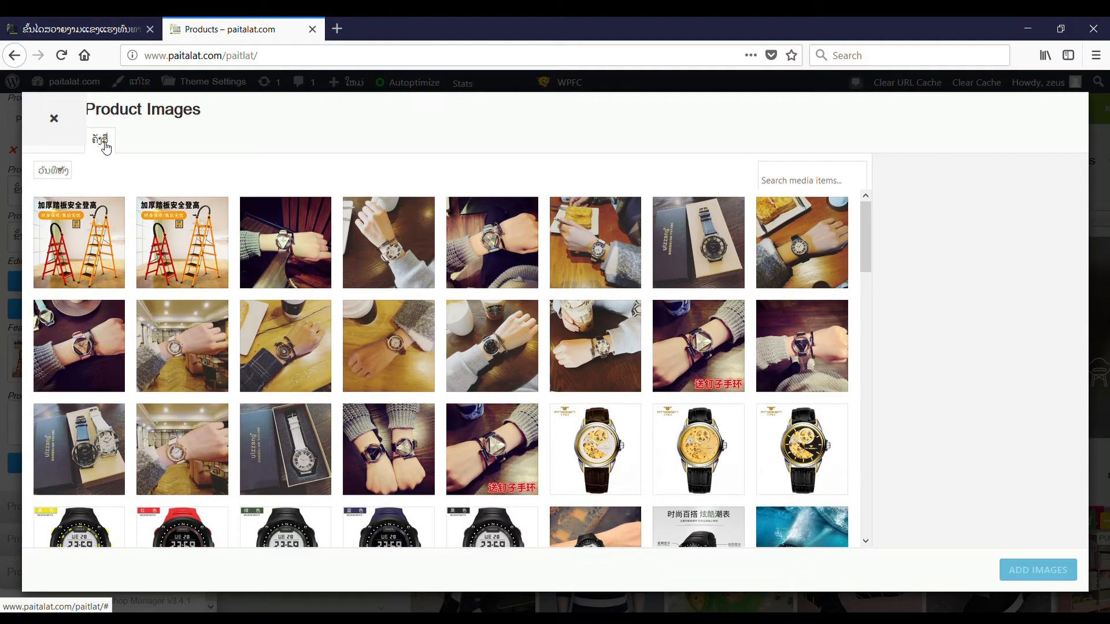
pyautogui.click(60, 154)
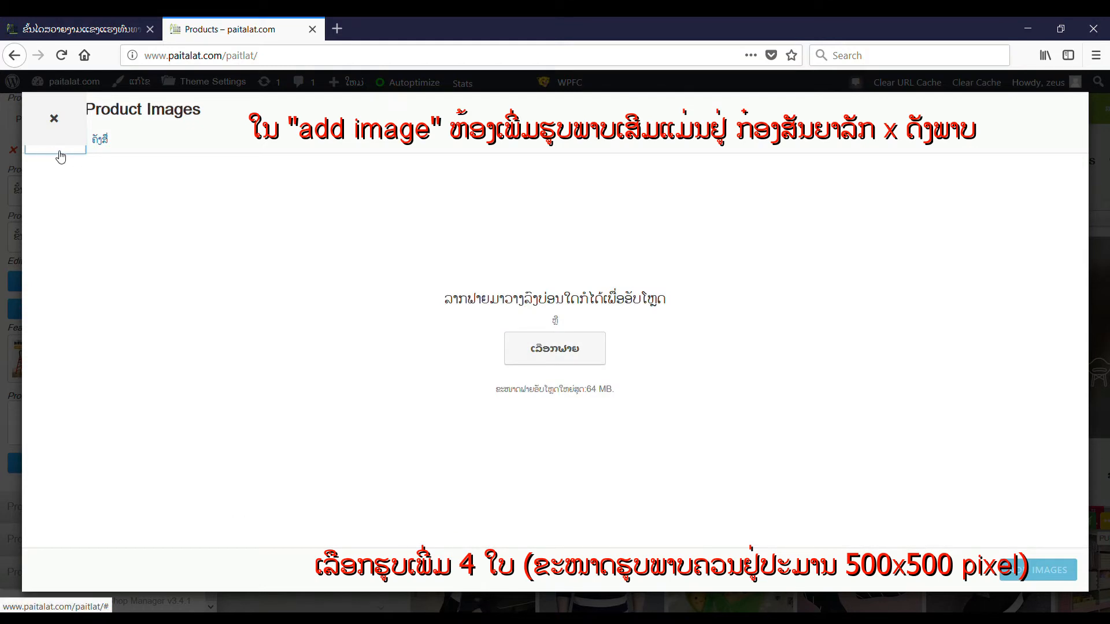
pyautogui.click(544, 358)
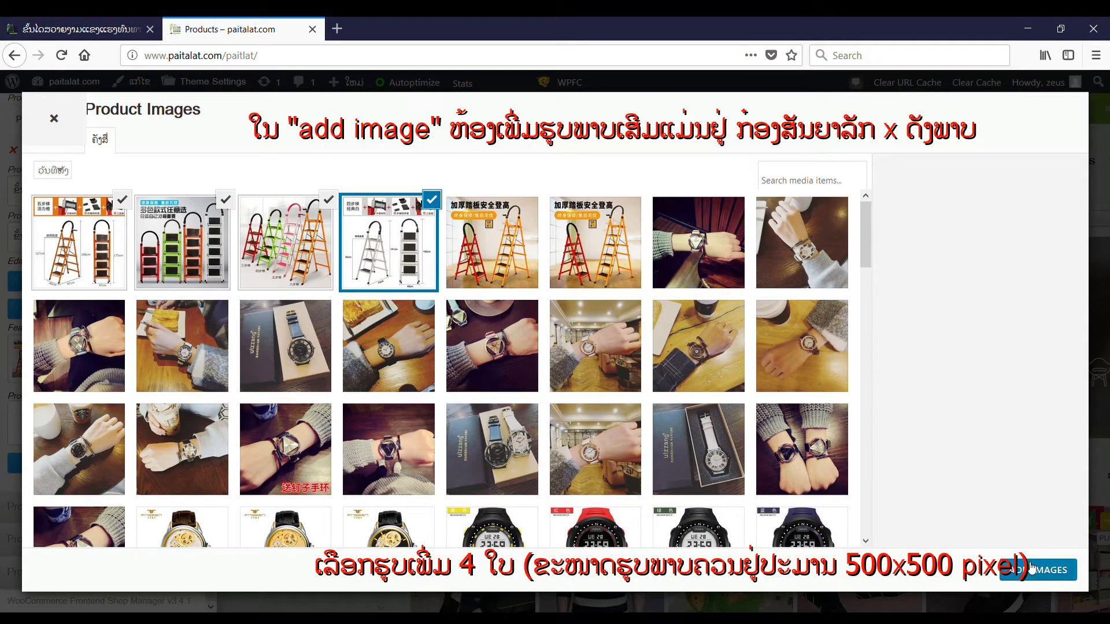
pyautogui.click(1035, 569)
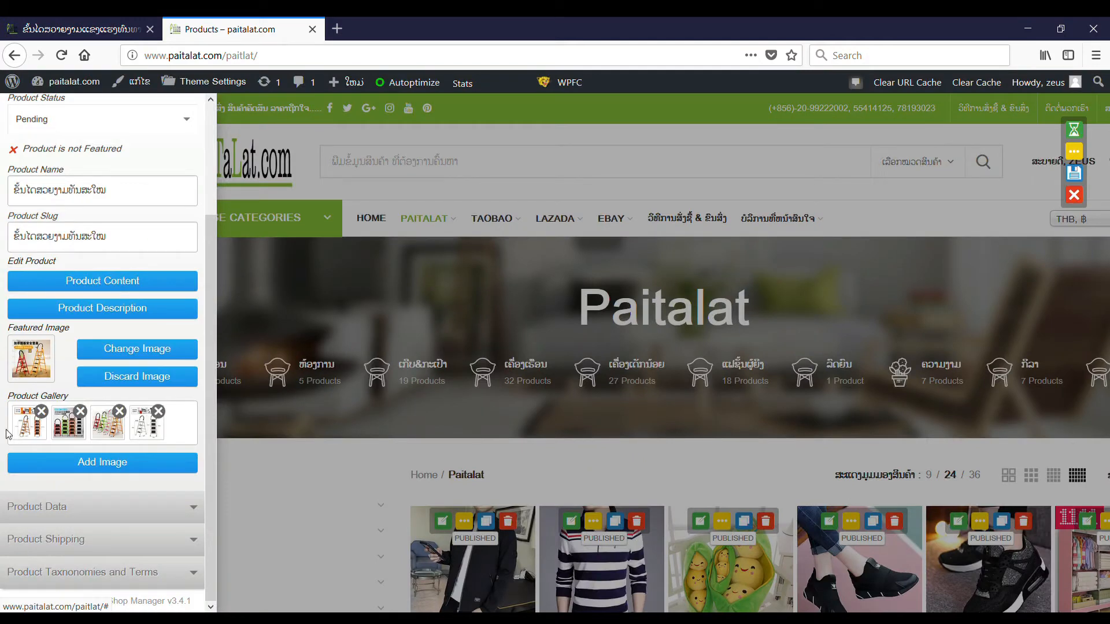
# - In the product data, set the regular price to 1350 and the sale price to 1000
pyautogui.click(120, 508)
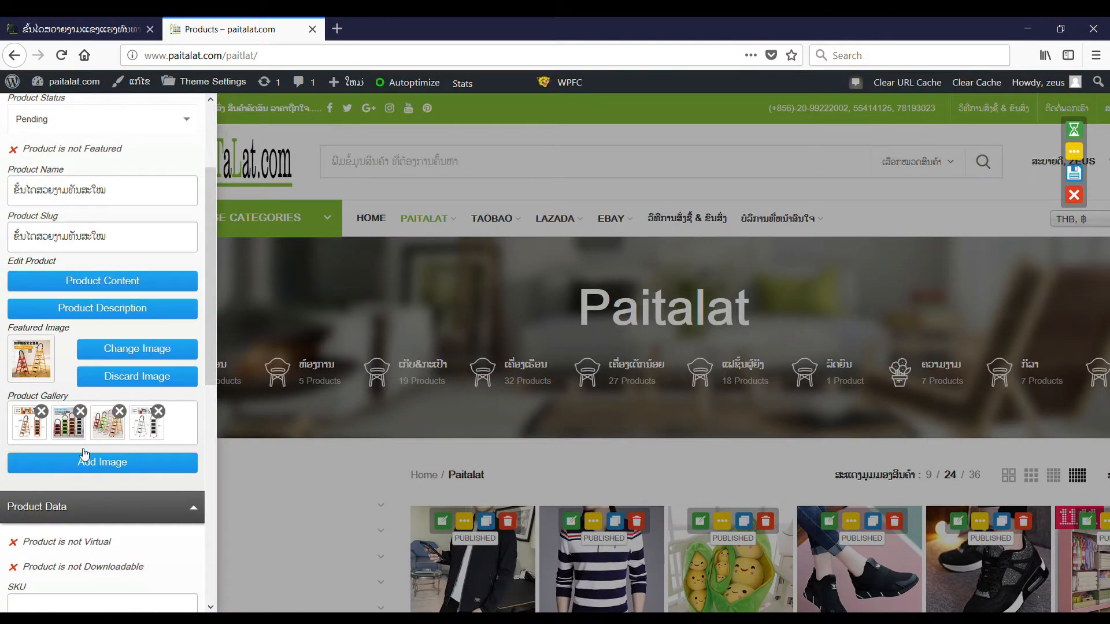
pyautogui.scroll(-5, 107, 475)
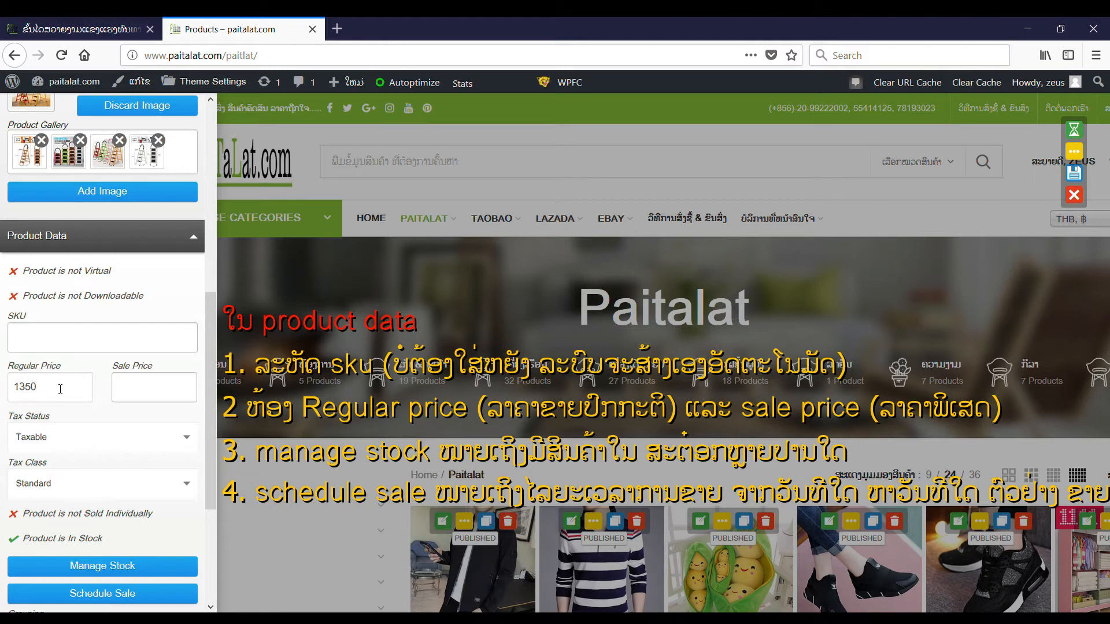
pyautogui.click(159, 401)
pyautogui.write('1000')
pyautogui.moveTo(55, 400); pyautogui.dragTo(6, 389)
pyautogui.press('BackSpace')
# - Enable stock management for the product and set the stock quantity to 10
pyautogui.scroll(-3, 49, 385)
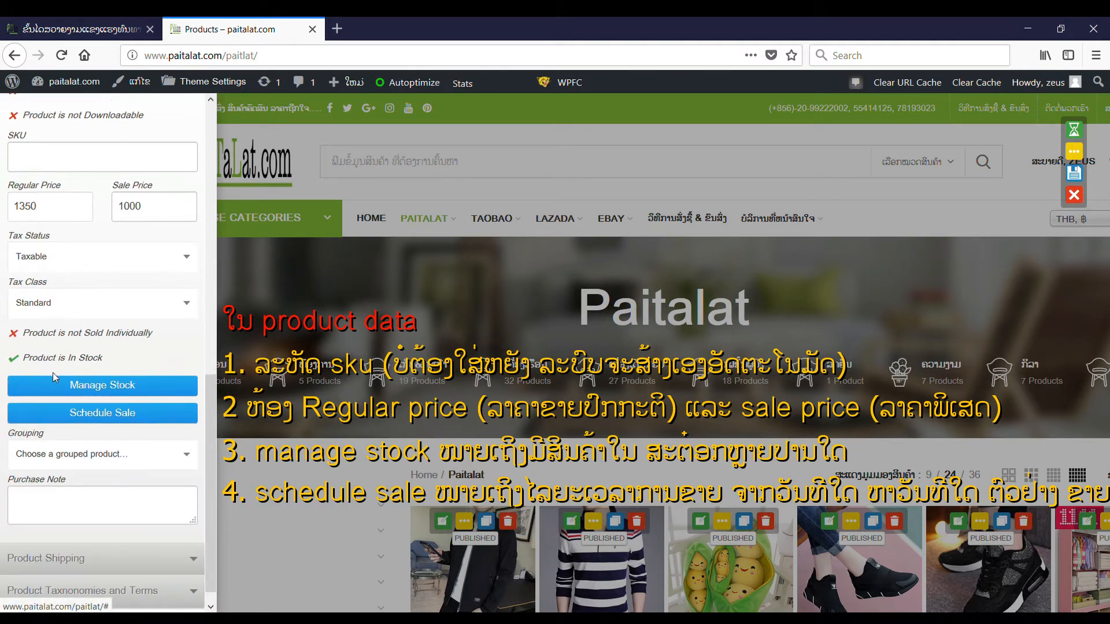
pyautogui.click(101, 385)
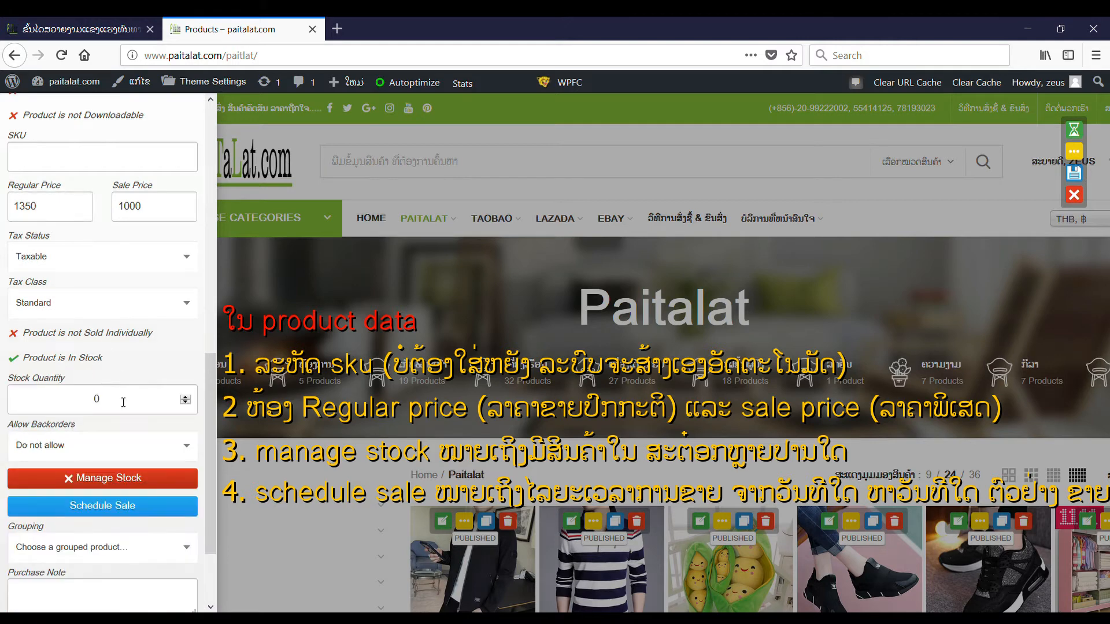
pyautogui.click(185, 397)
pyautogui.click(185, 397)
pyautogui.moveTo(133, 400); pyautogui.dragTo(41, 403)
pyautogui.scroll(-2, 138, 364)
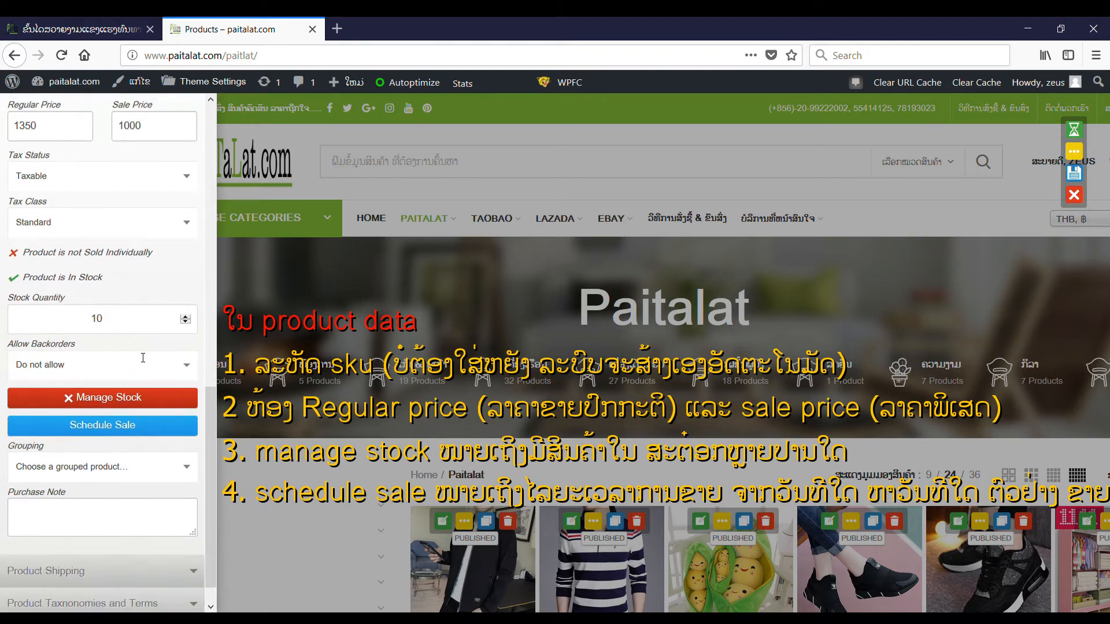
pyautogui.click(96, 398)
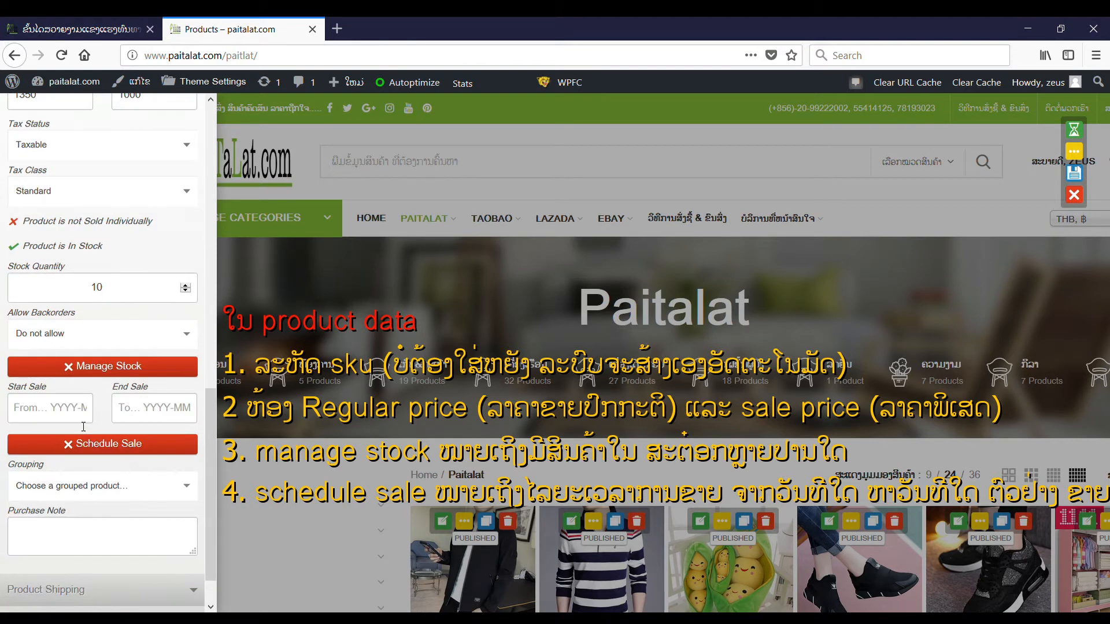
pyautogui.scroll(5, 133, 416)
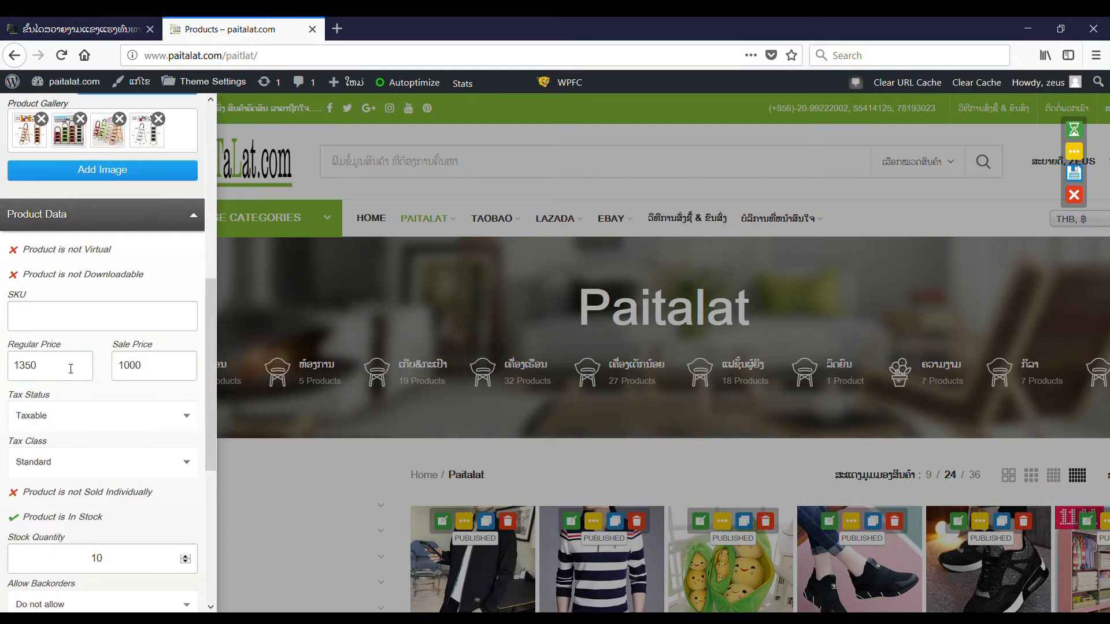
pyautogui.scroll(-6, 138, 382)
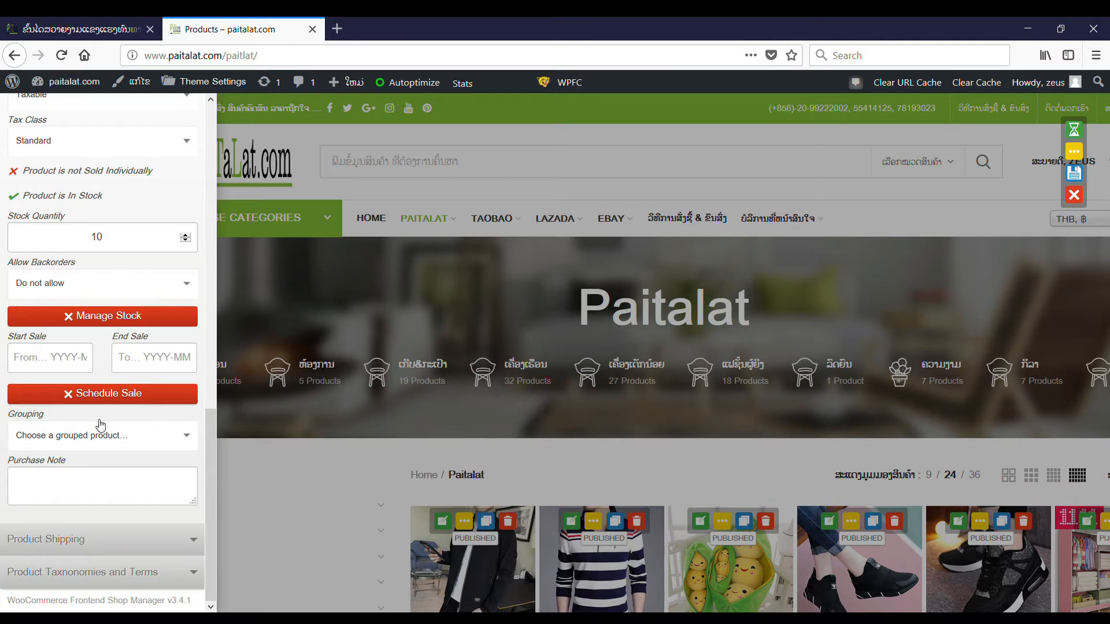
pyautogui.click(66, 396)
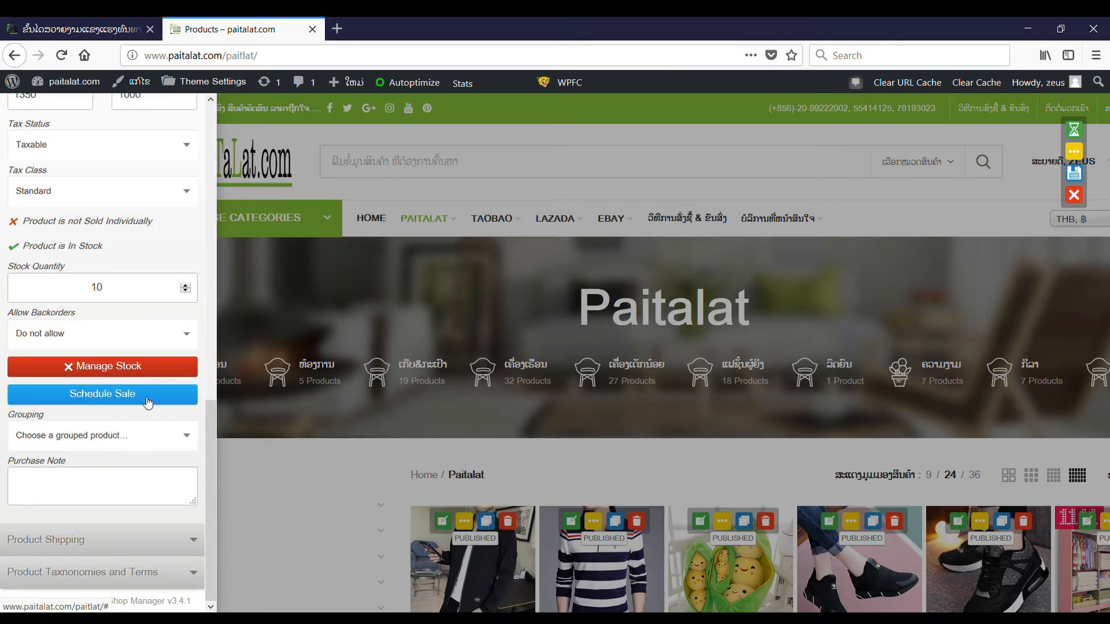
# - Check the gross weight in the reference ladder listing and set the new product's shipping weight to 10
pyautogui.click(115, 542)
pyautogui.scroll(-3, 109, 491)
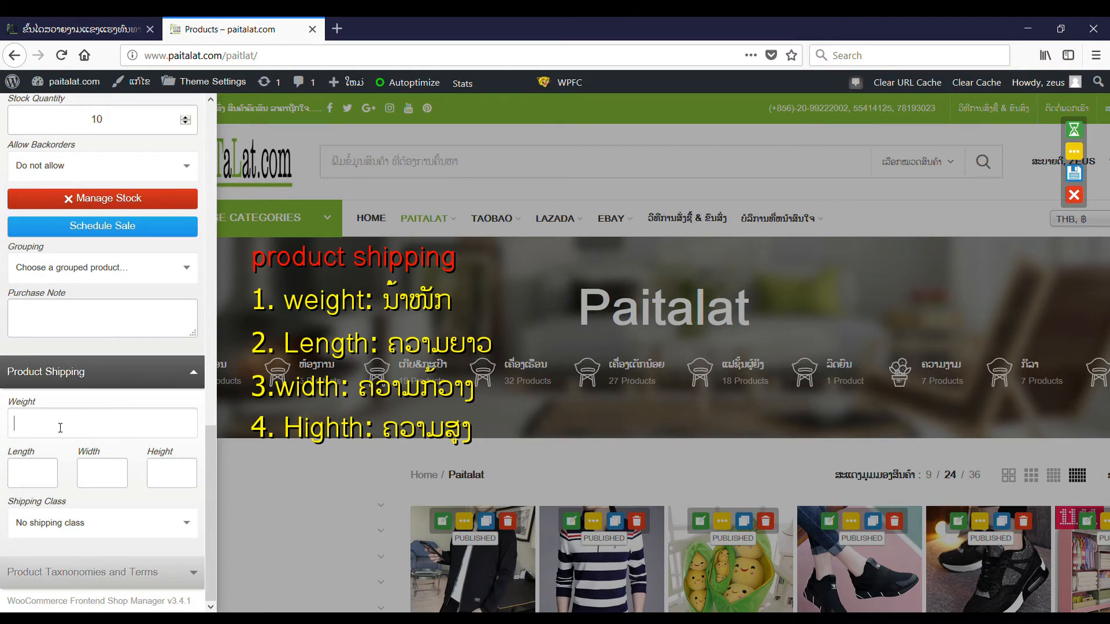
pyautogui.click(81, 29)
pyautogui.scroll(-7, 350, 344)
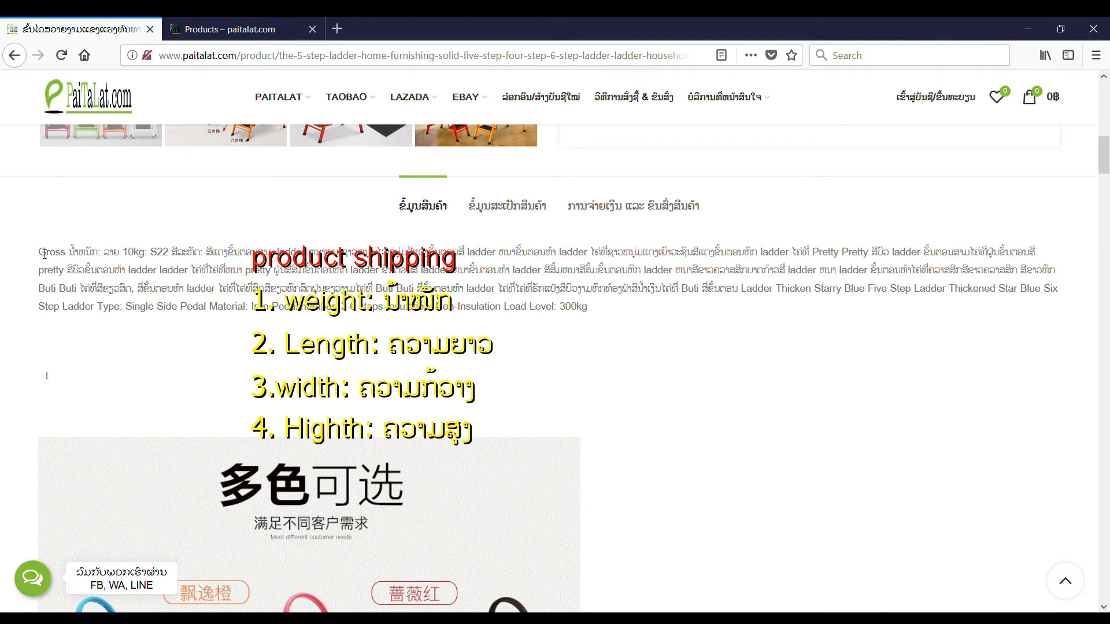
pyautogui.moveTo(130, 253)
pyautogui.mouseDown()
pyautogui.moveTo(378, 253)
pyautogui.moveTo(147, 250)
pyautogui.mouseUp()
pyautogui.hotkey('ctrl', 'Tab')
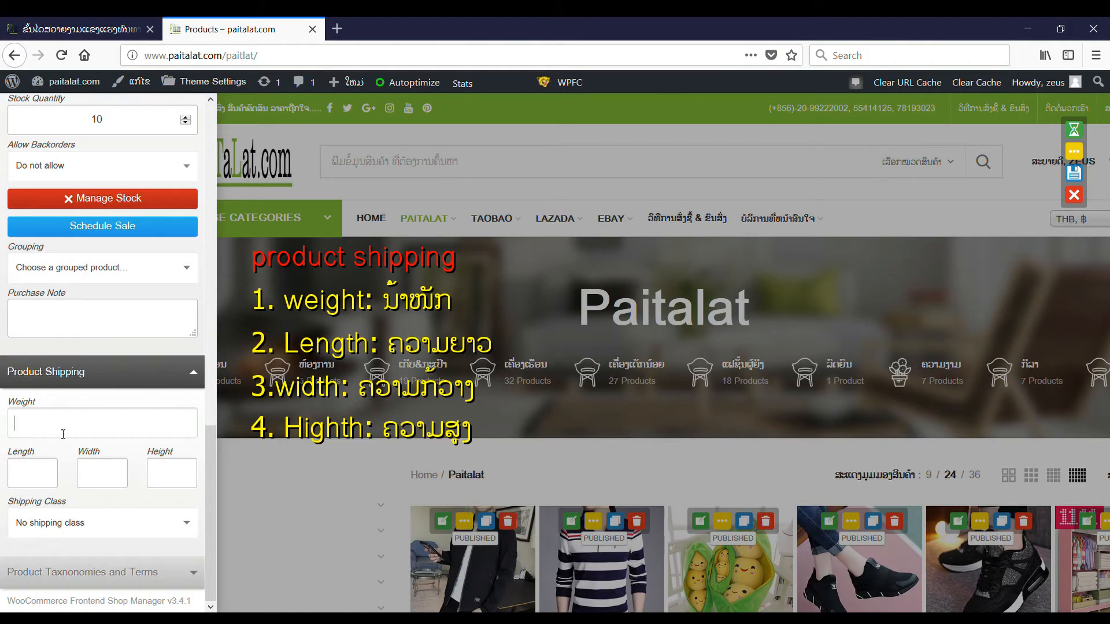
pyautogui.click(63, 434)
pyautogui.write('10k')
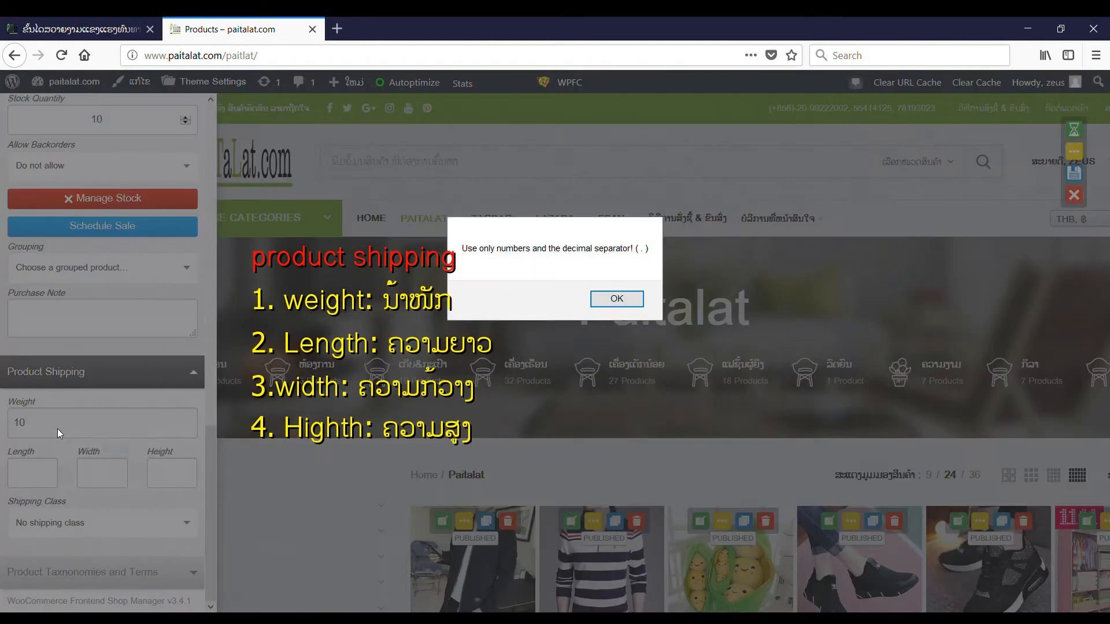
pyautogui.click(610, 299)
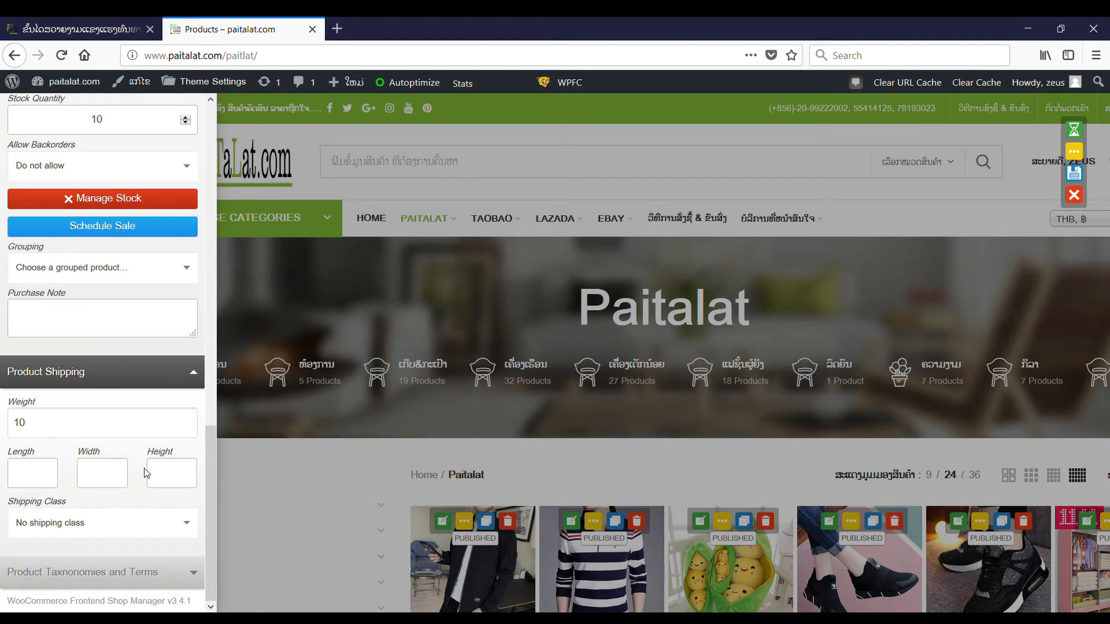
# - In the product's taxonomies and terms, find the categories matching "ເຮືອນ" and assign ເຄື່ອງເຮືອນ
pyautogui.click(128, 570)
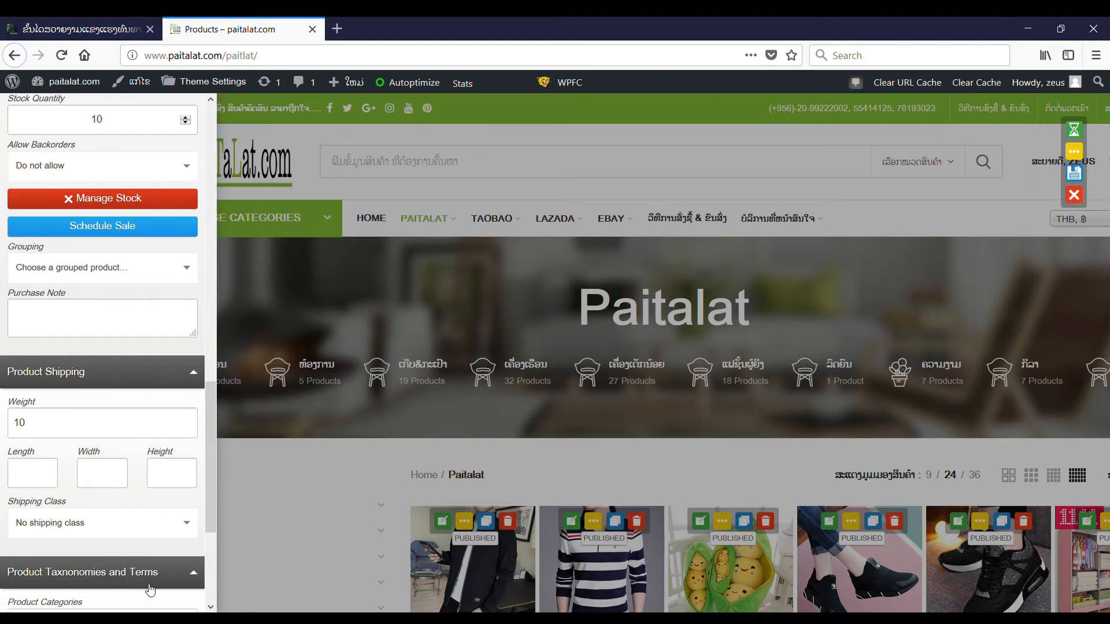
pyautogui.scroll(-4, 151, 505)
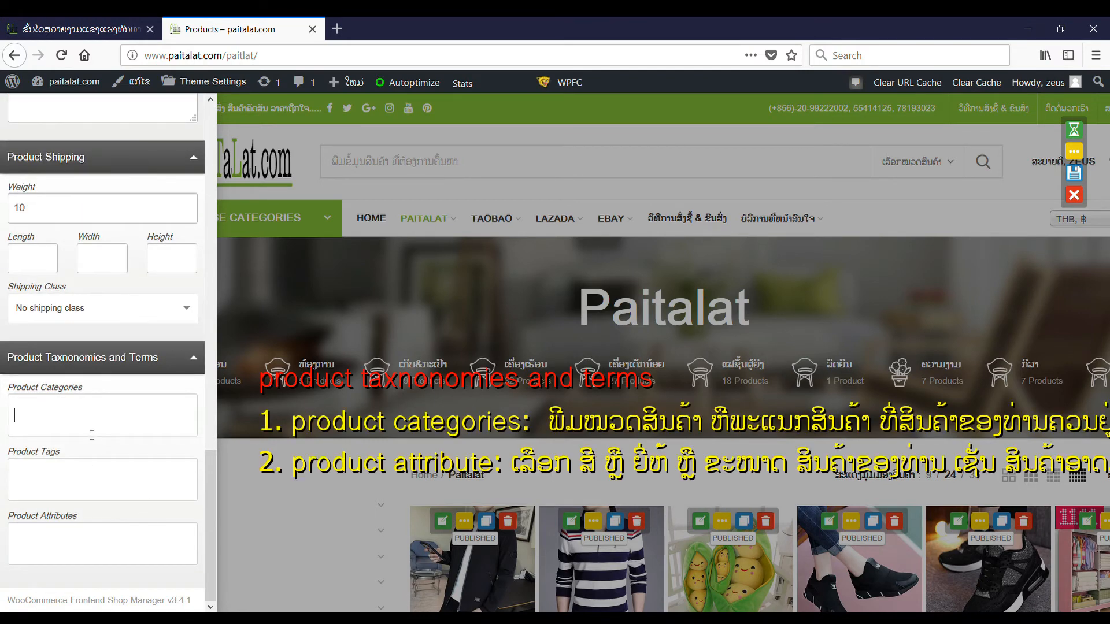
pyautogui.click(92, 435)
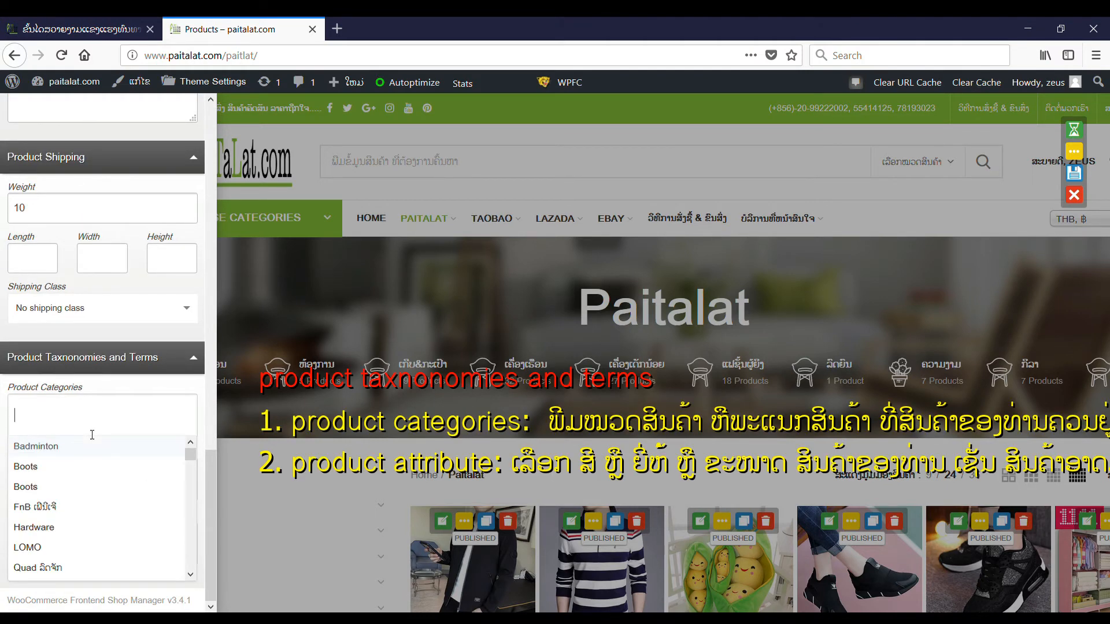
pyautogui.write('ເຮືອນ')
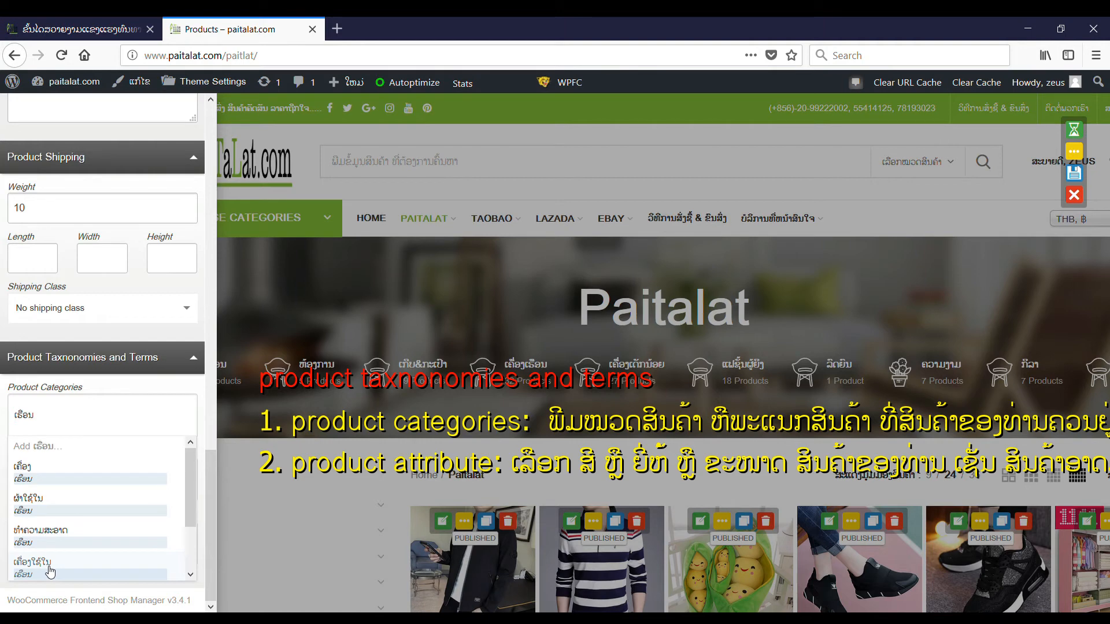
pyautogui.click(40, 471)
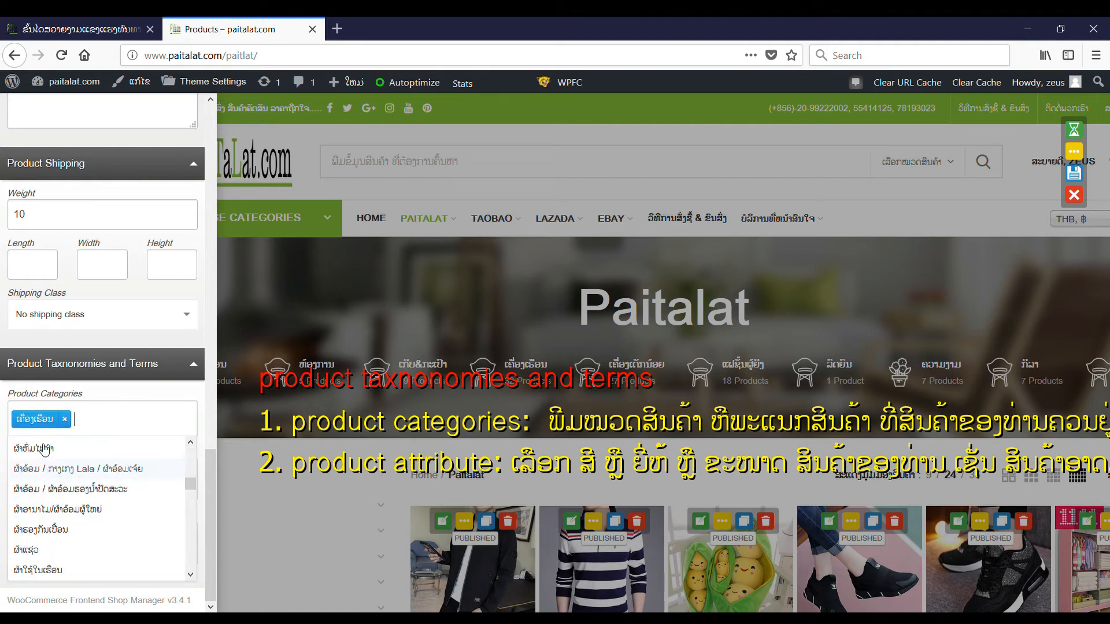
# - Search the categories for "ເຮືອນ" again and assign ຜ້າໃຊ້ໃນເຮືອນ as the second product category
pyautogui.write('ເຮືອນ')
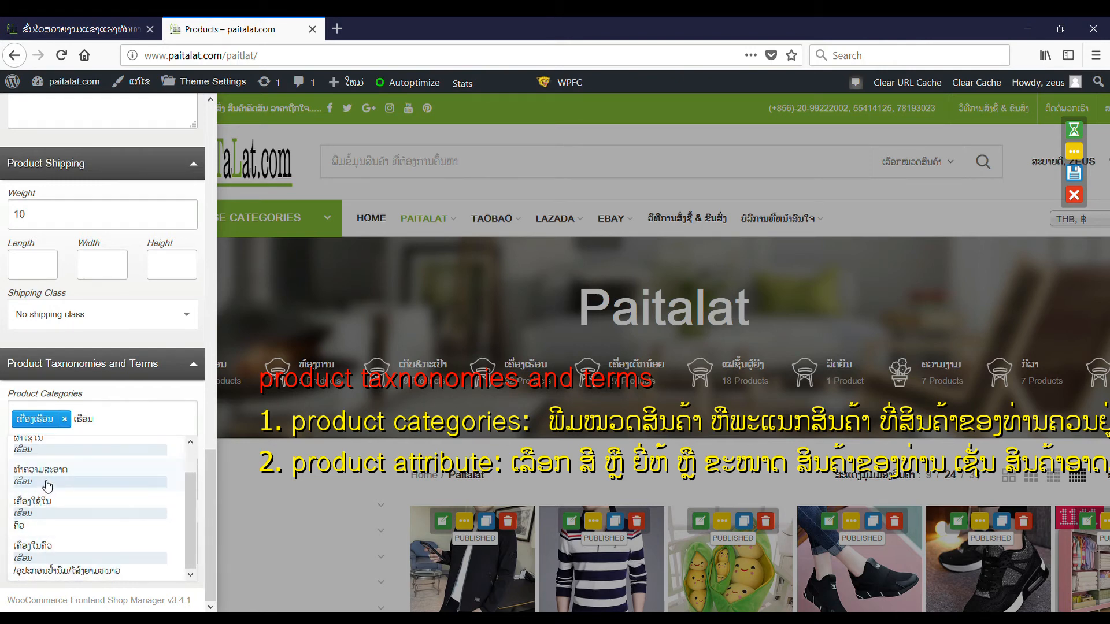
pyautogui.scroll(3, 61, 532)
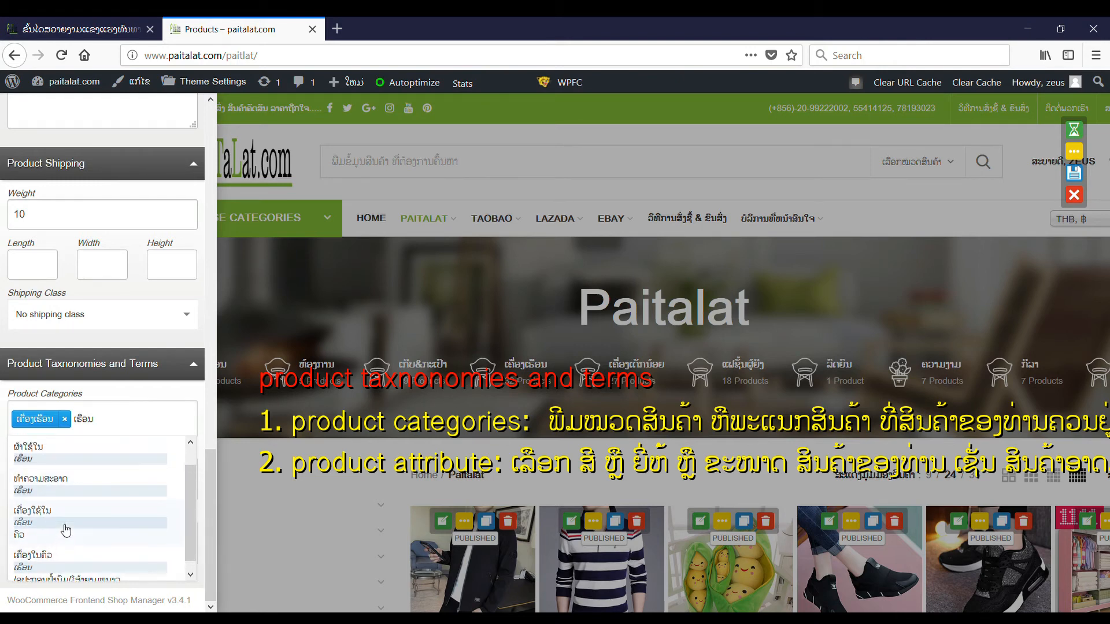
pyautogui.scroll(2, 63, 482)
pyautogui.scroll(1, 64, 483)
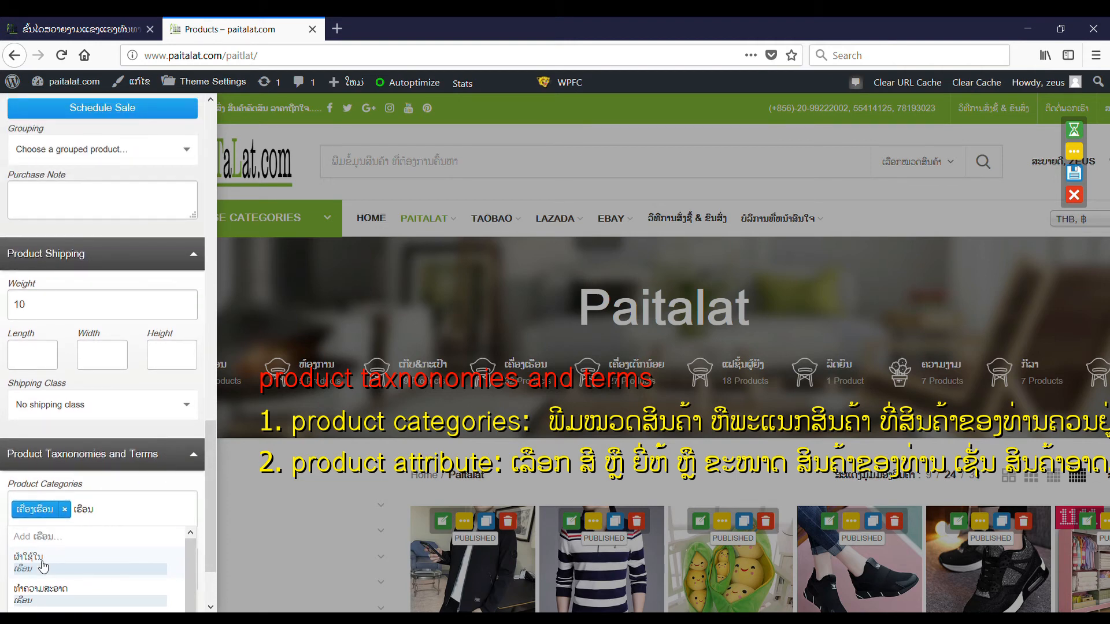
pyautogui.click(43, 562)
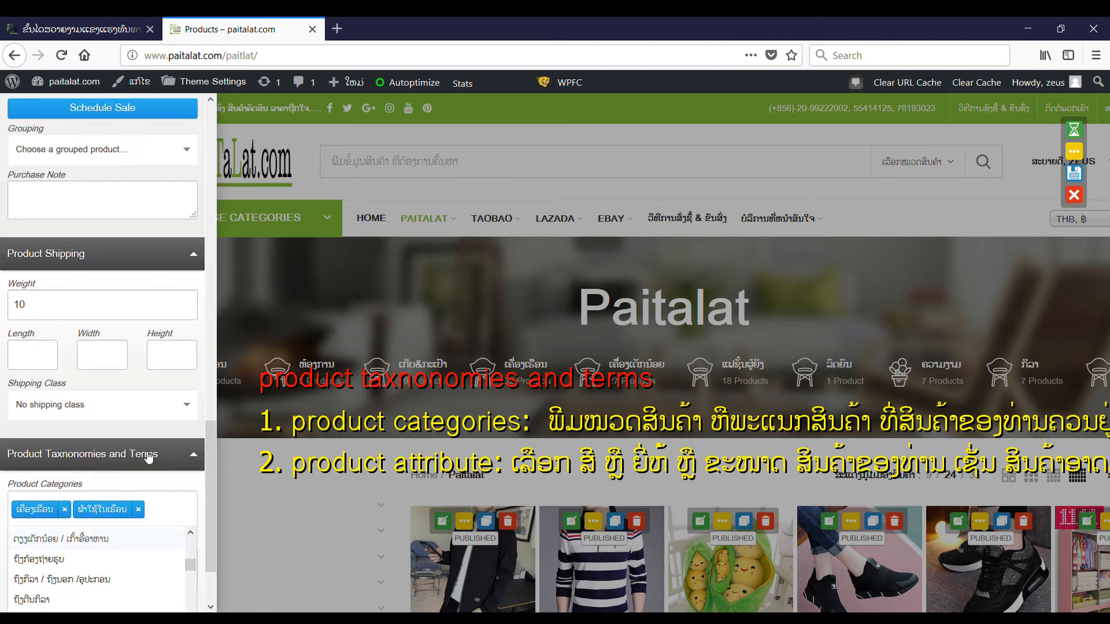
pyautogui.click(153, 434)
# - Add the color (ສີ) and brand (ຍີ່ຫໍ້) attributes to the product
pyautogui.scroll(-2, 164, 448)
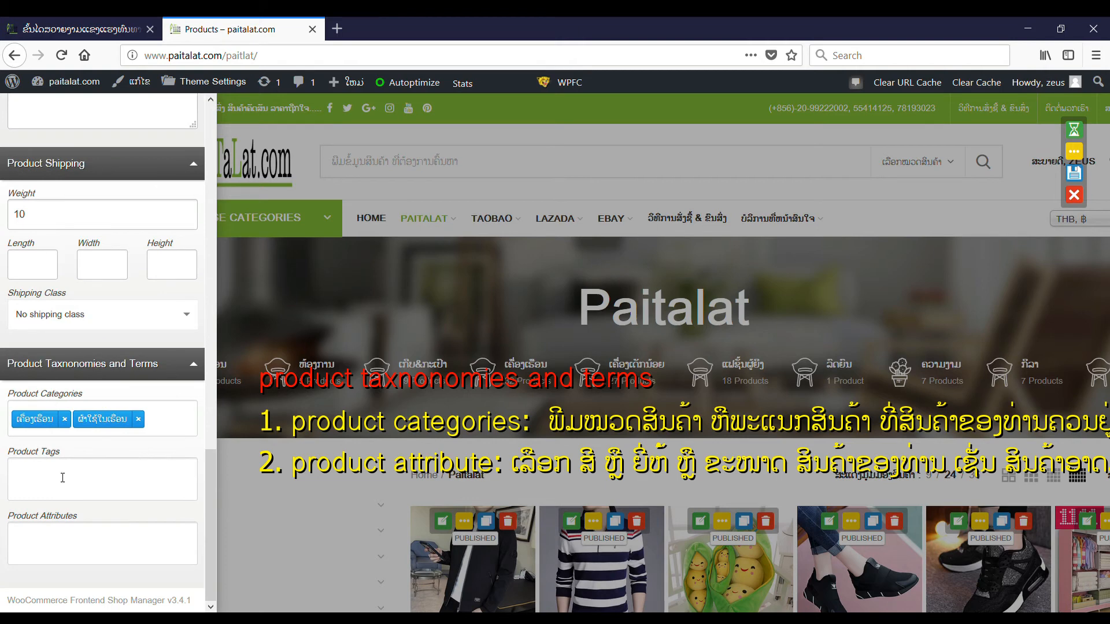
pyautogui.click(44, 543)
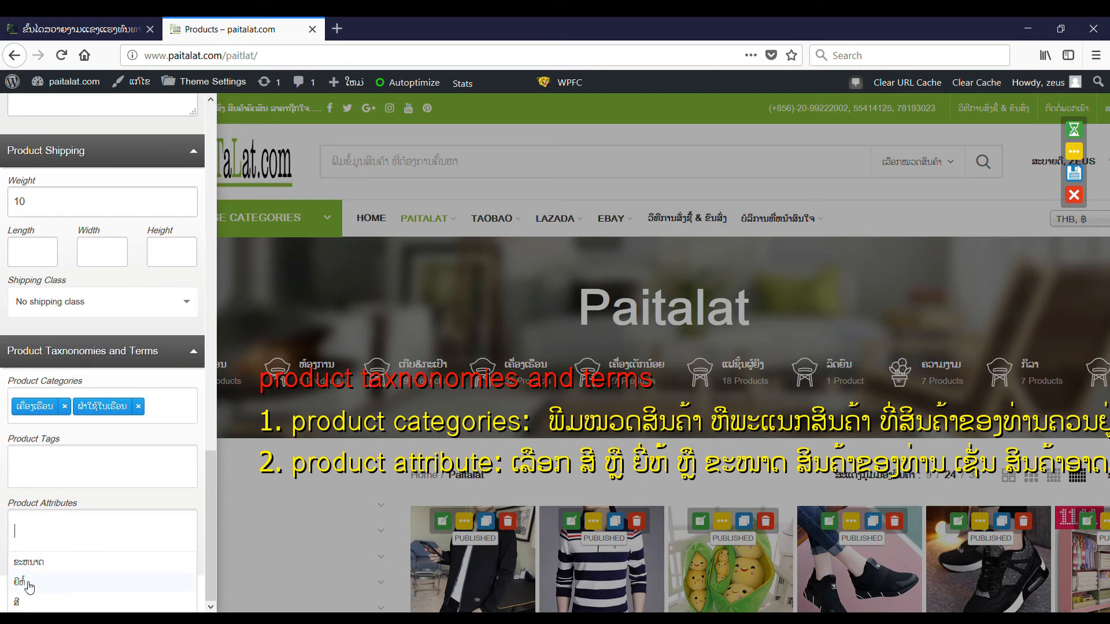
pyautogui.click(21, 604)
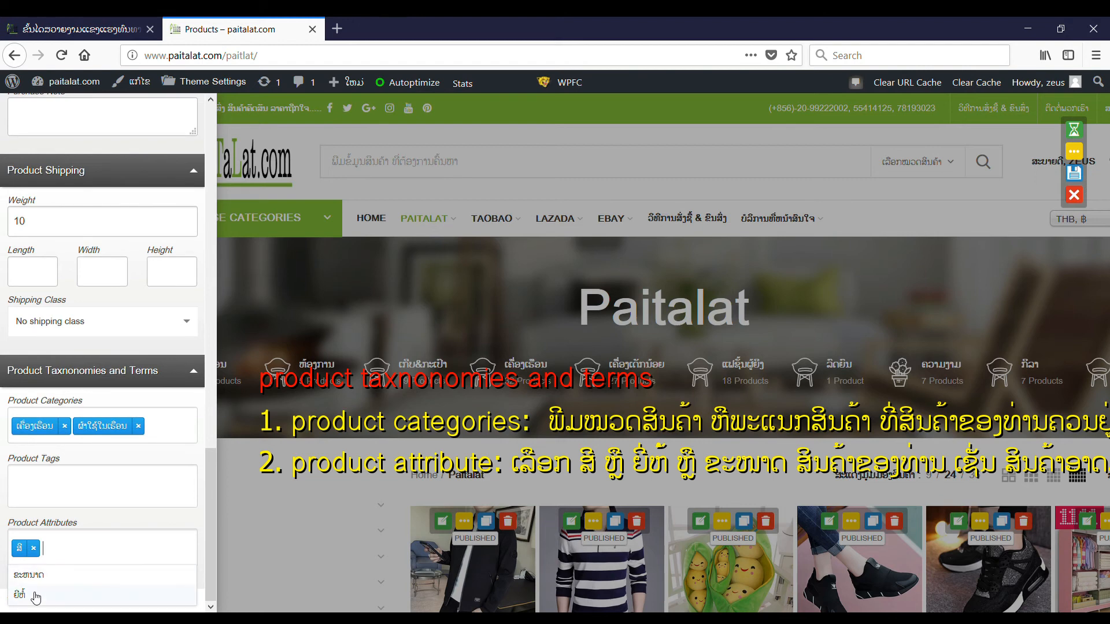
pyautogui.click(20, 595)
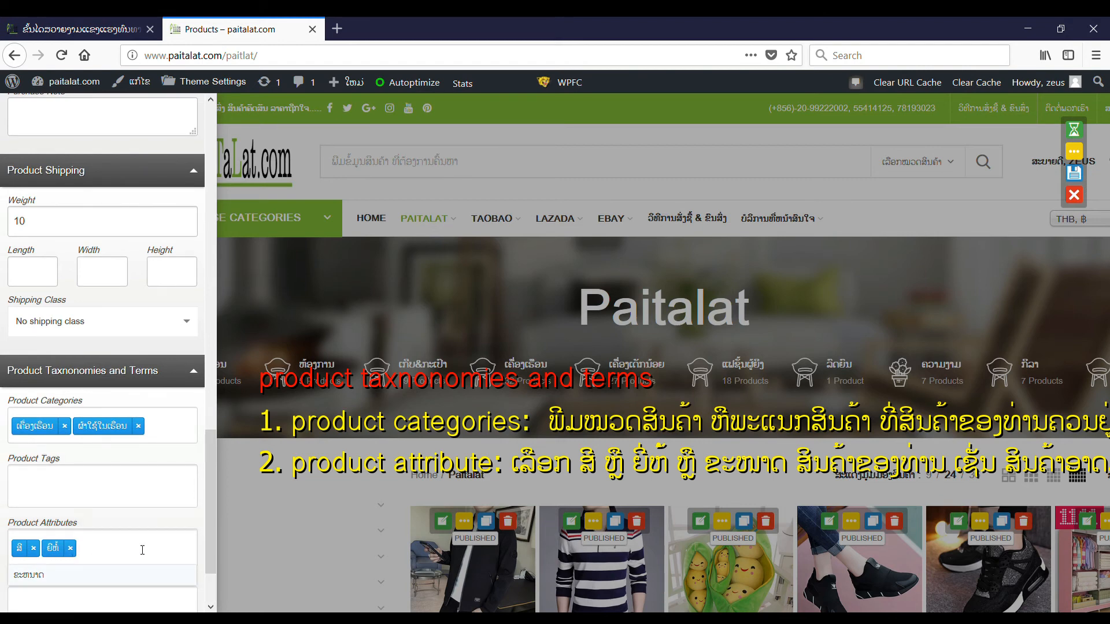
# - Save the completed ladder product and confirm the save
pyautogui.scroll(5, 146, 436)
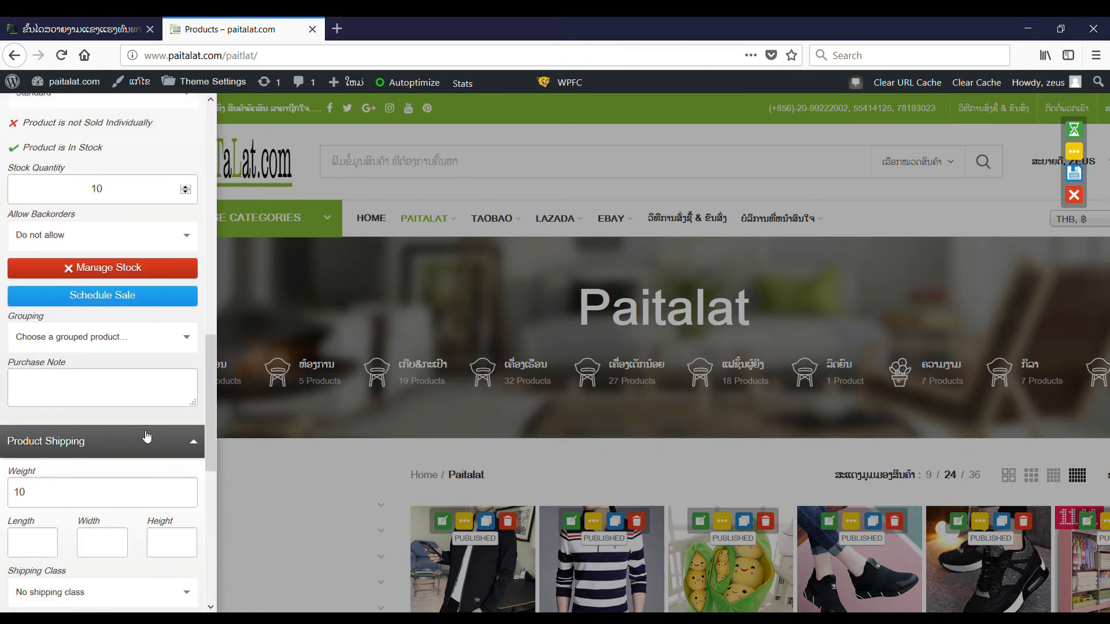
pyautogui.scroll(10, 137, 205)
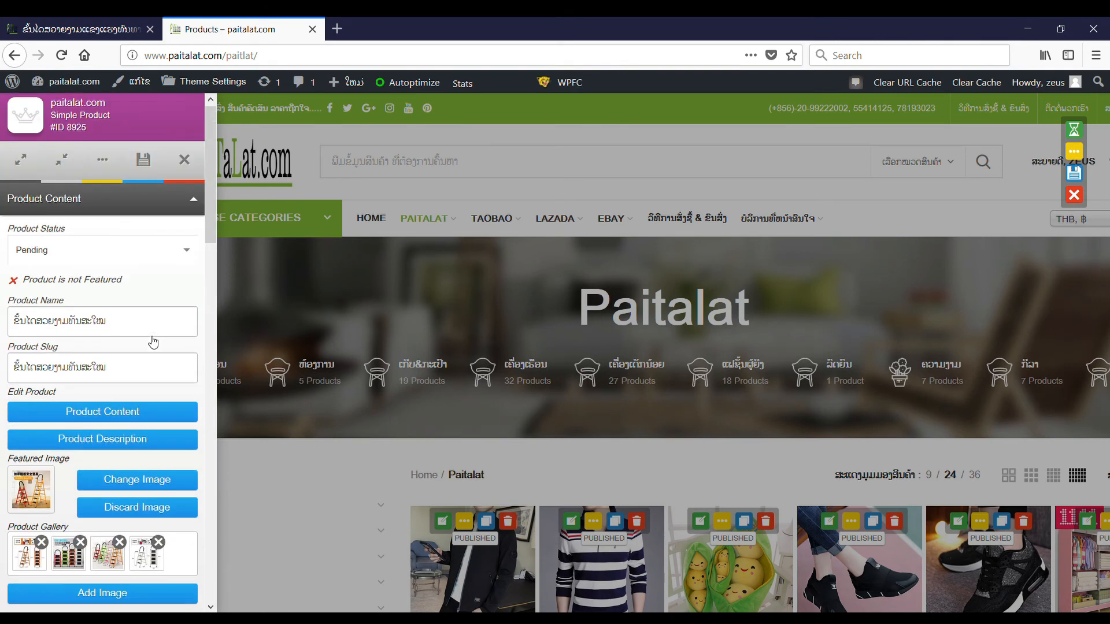
pyautogui.click(144, 167)
pyautogui.click(593, 297)
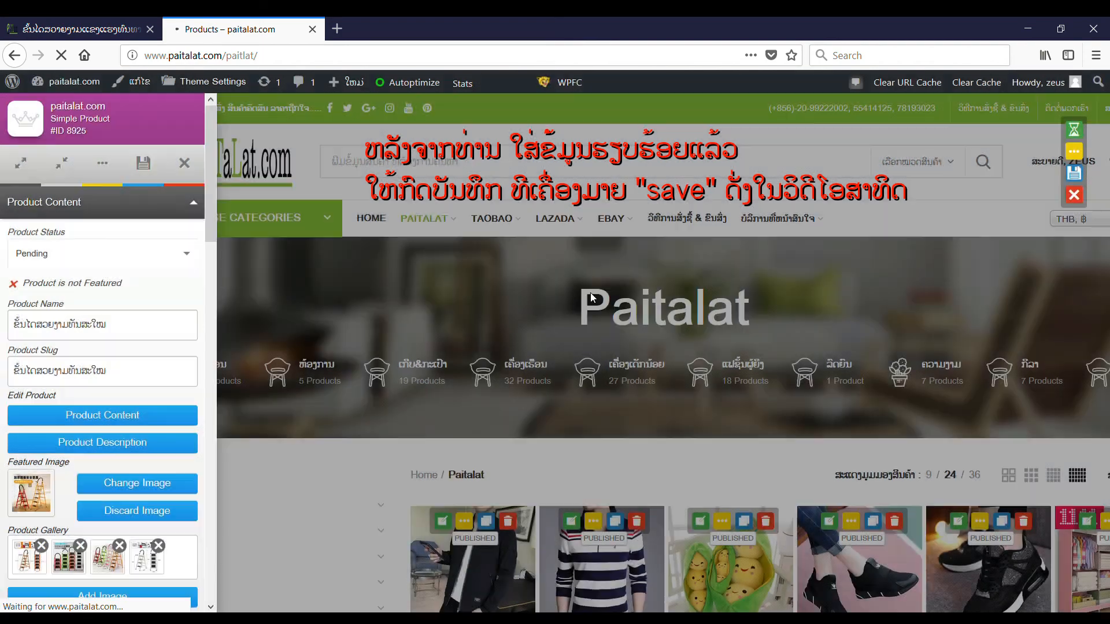
pyautogui.scroll(-15, 145, 289)
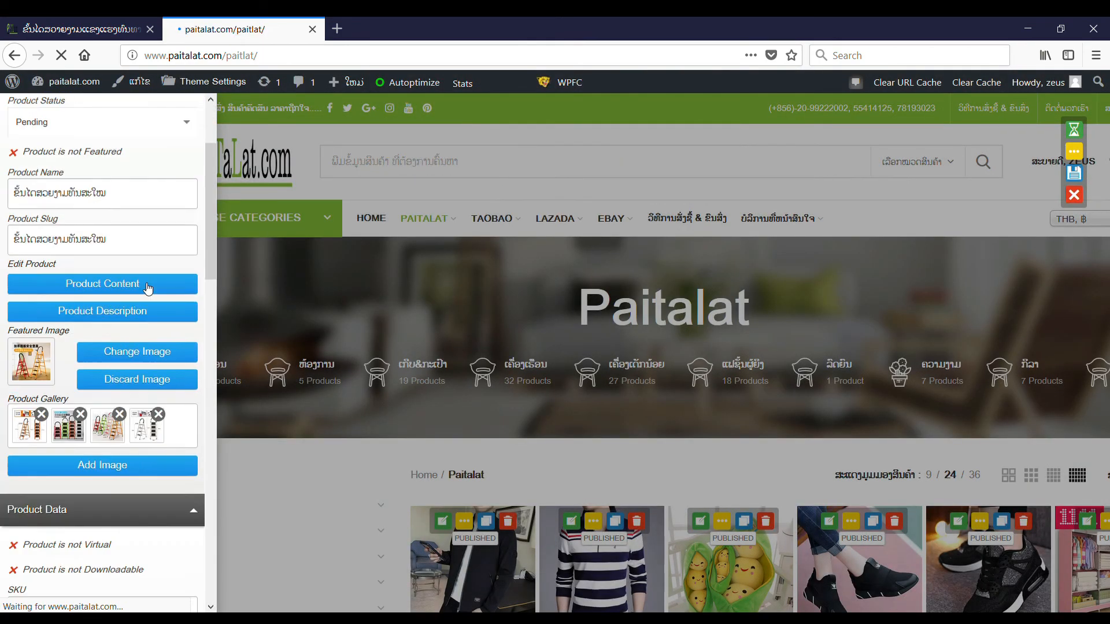
pyautogui.scroll(5, 150, 300)
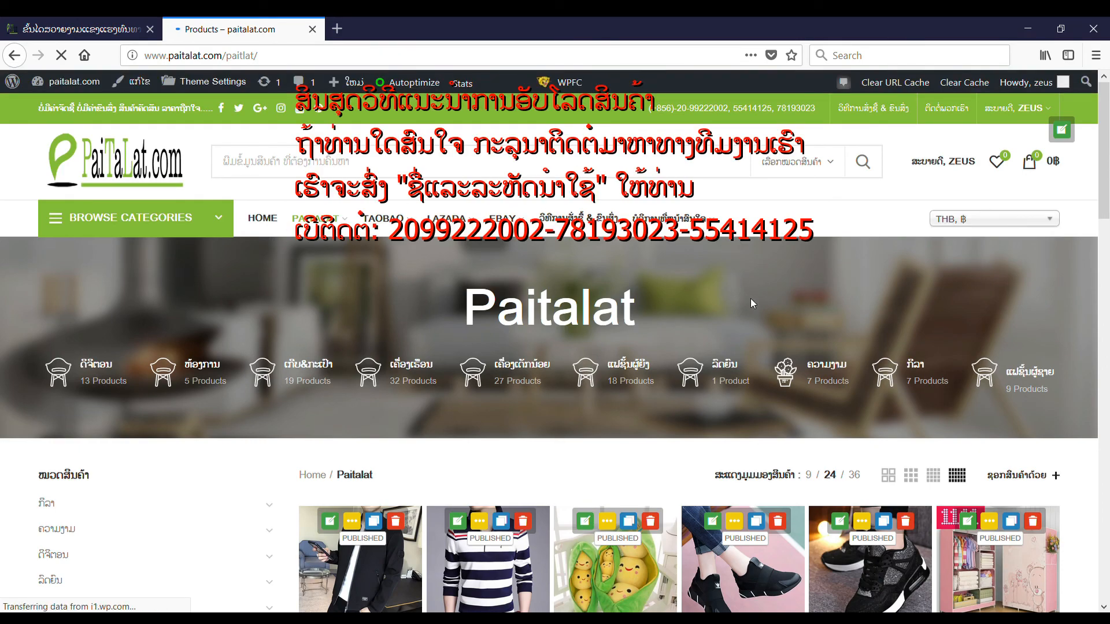
# - Look through the shop's Paitalat product listing and the product sections on the site's home page
pyautogui.scroll(-10, 637, 400)
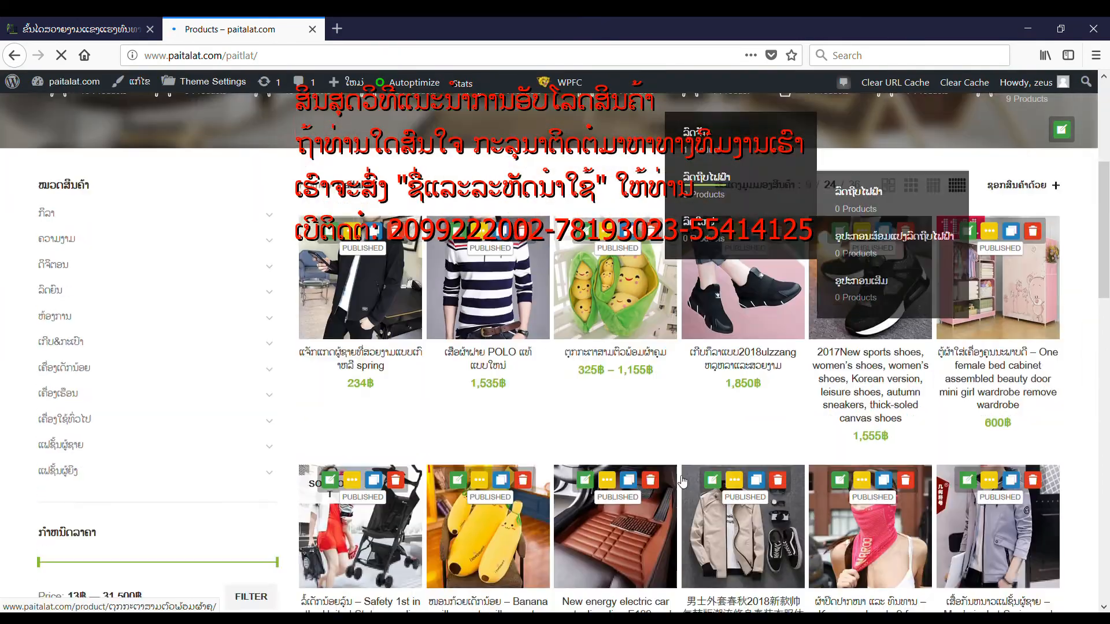
pyautogui.scroll(5, 791, 442)
pyautogui.scroll(-5, 791, 443)
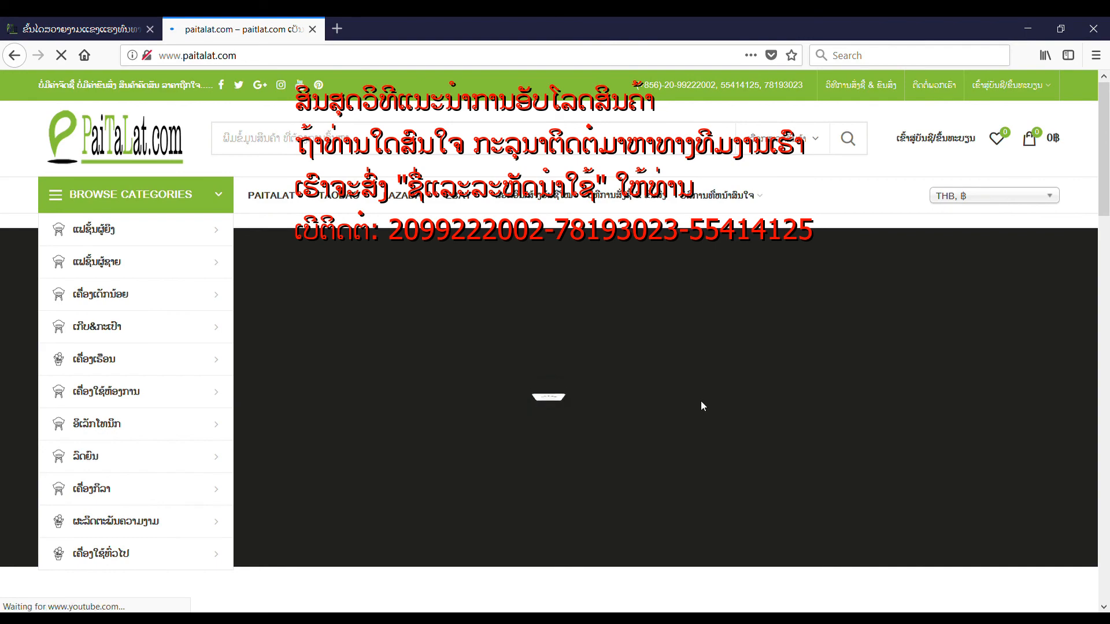
pyautogui.scroll(-10, 701, 400)
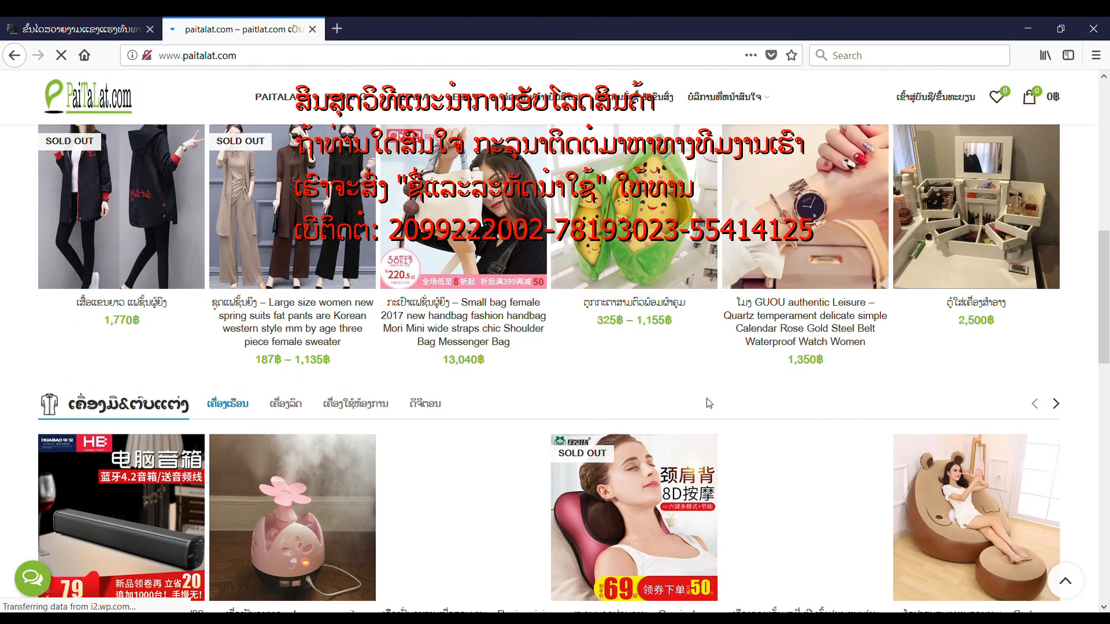
pyautogui.scroll(-10, 709, 403)
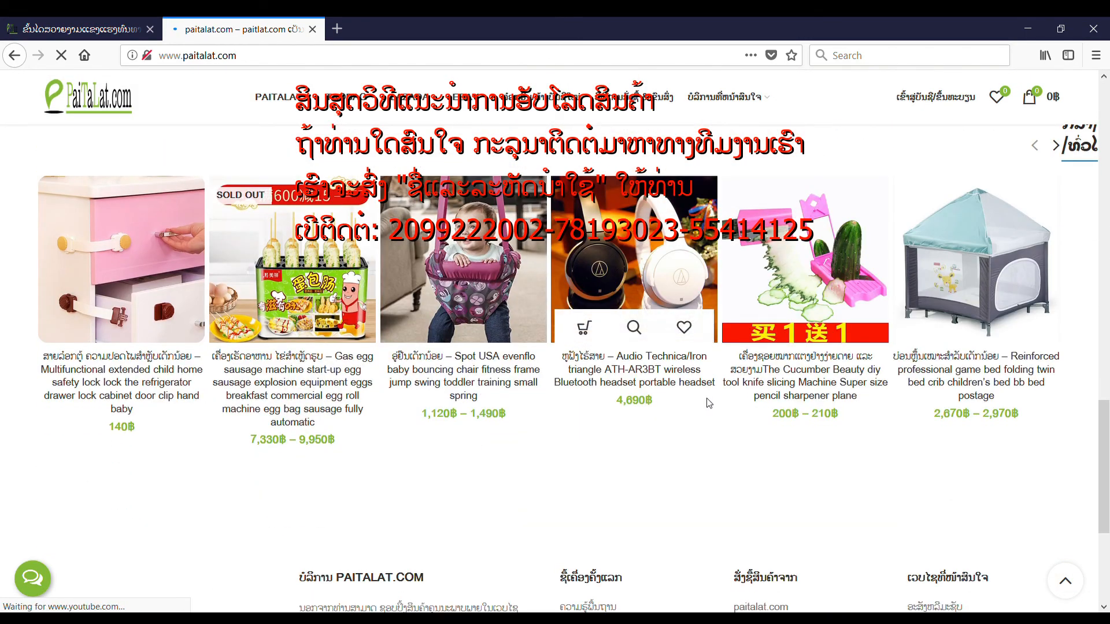
pyautogui.scroll(-4, 681, 399)
pyautogui.scroll(9, 653, 409)
pyautogui.scroll(15, 655, 410)
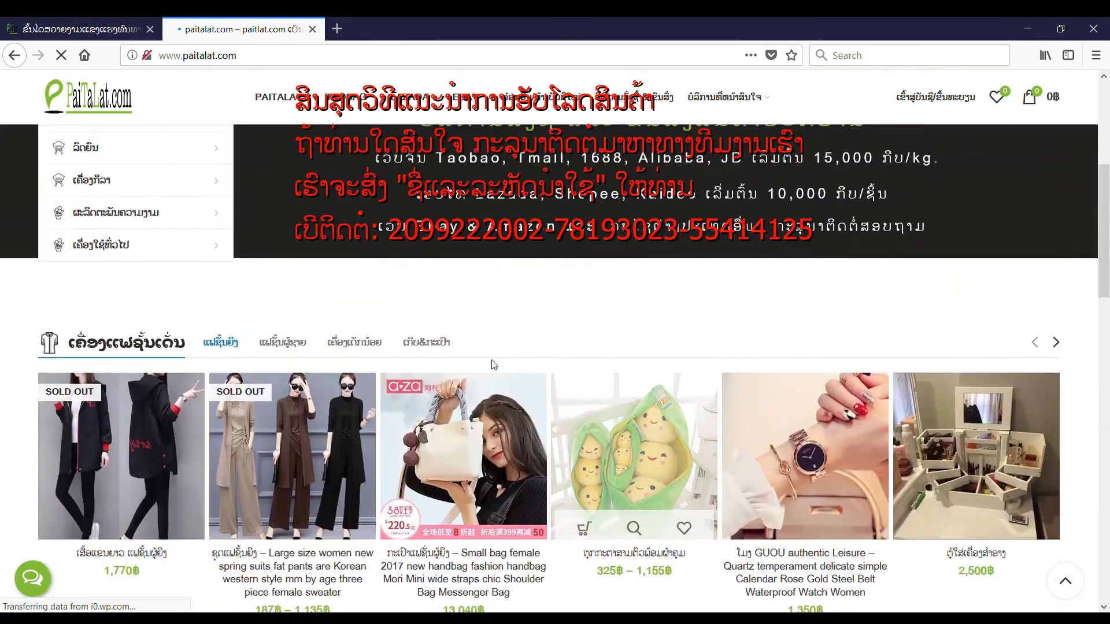